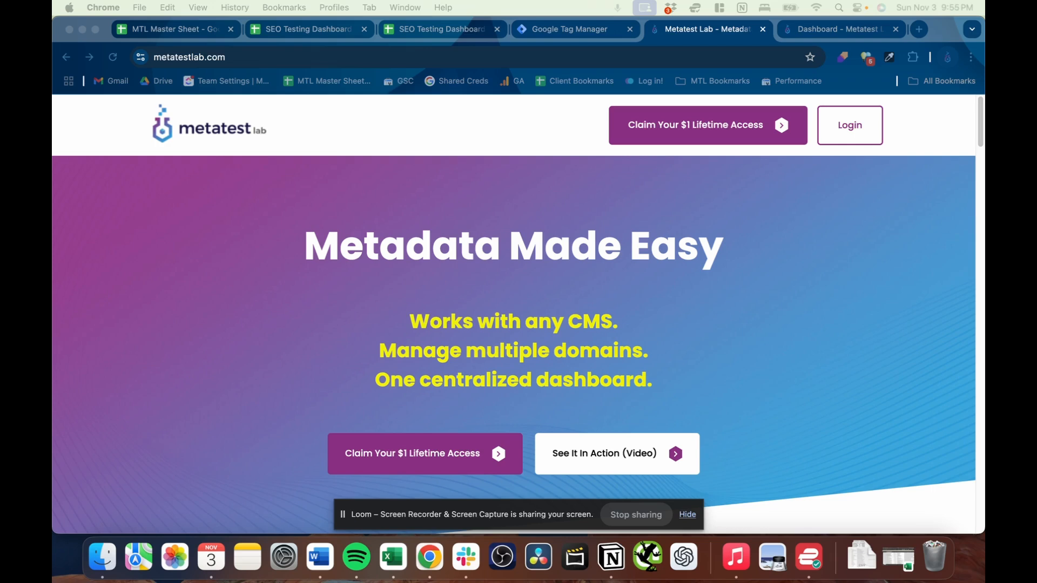
- Switch to the Metatest Lab dashboard and open the Simply Paella site from the list of websites
left_click(837, 31)
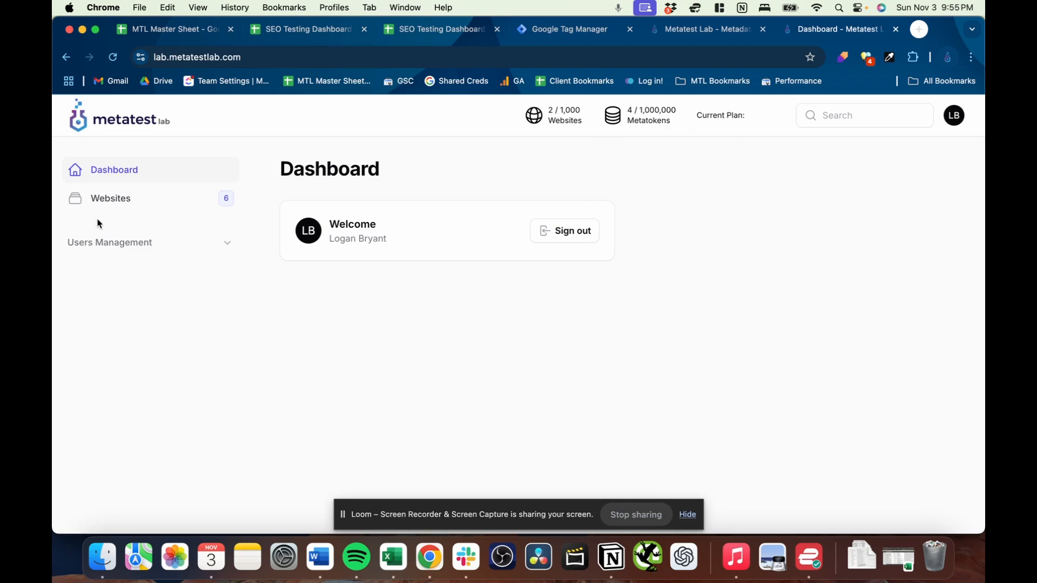
left_click(141, 213)
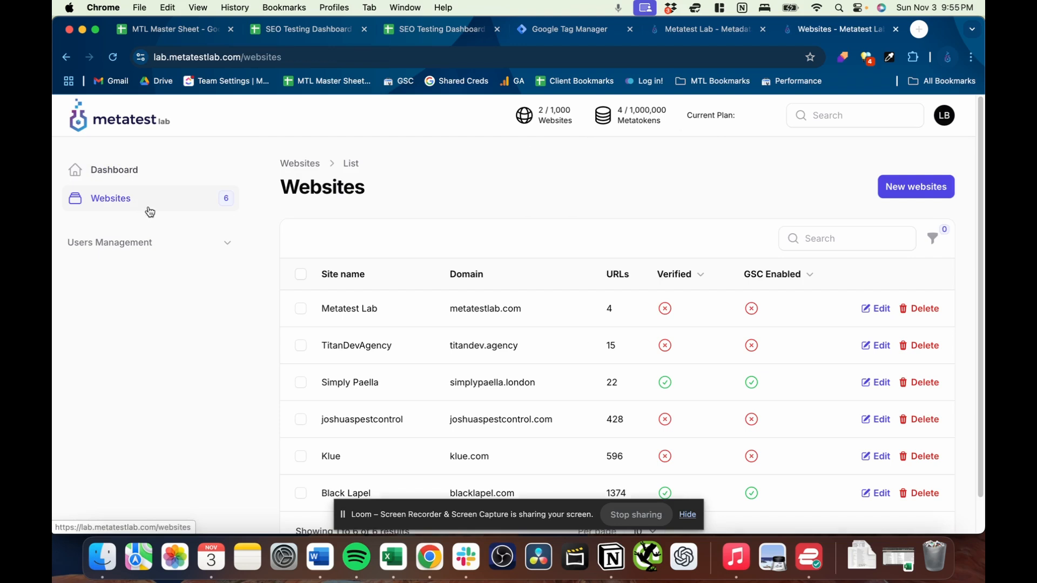
scroll(643, 254, "down", 1)
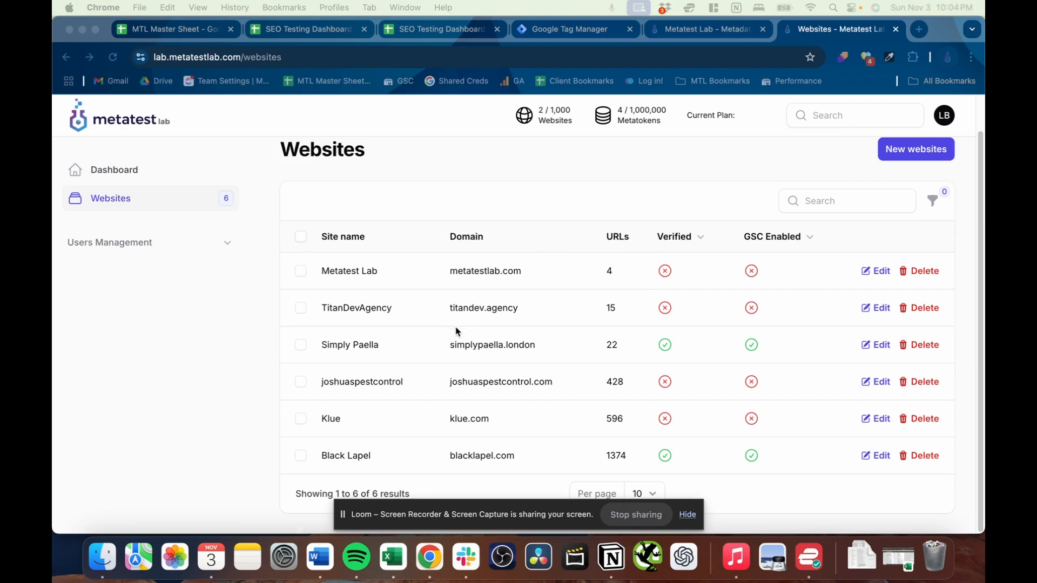
left_click(468, 346)
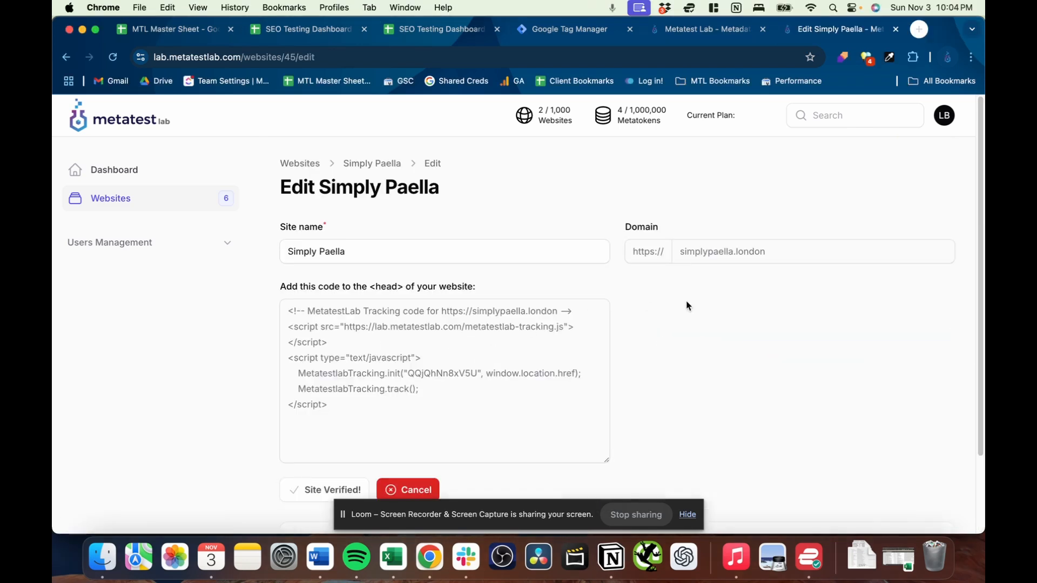
- Examine Simply Paella's URL table, including meta titles, H1 titles, active state, clicks, impressions, CTR and position
scroll(695, 322, "down", 5)
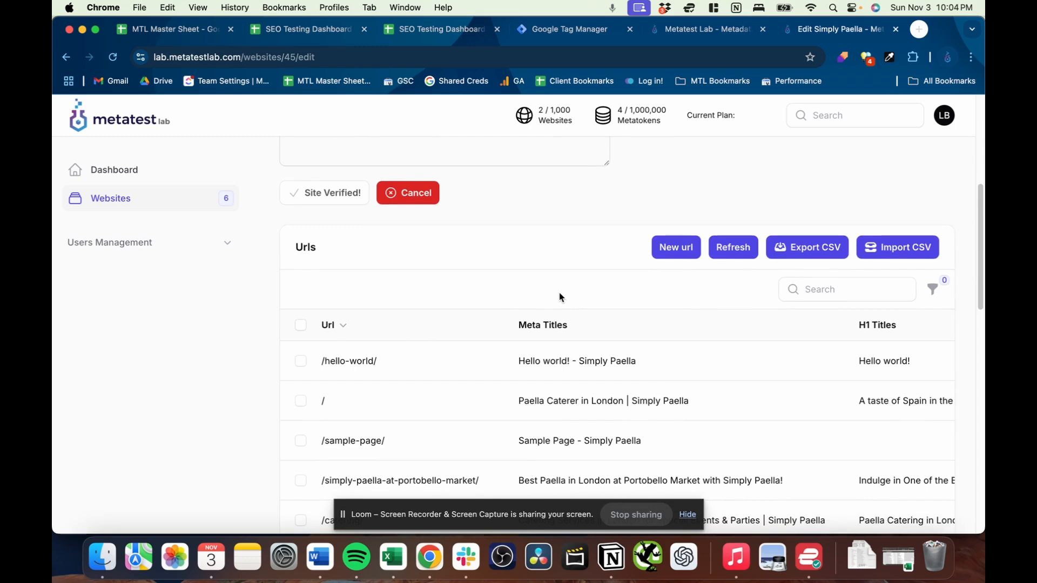
scroll(534, 303, "down", 1)
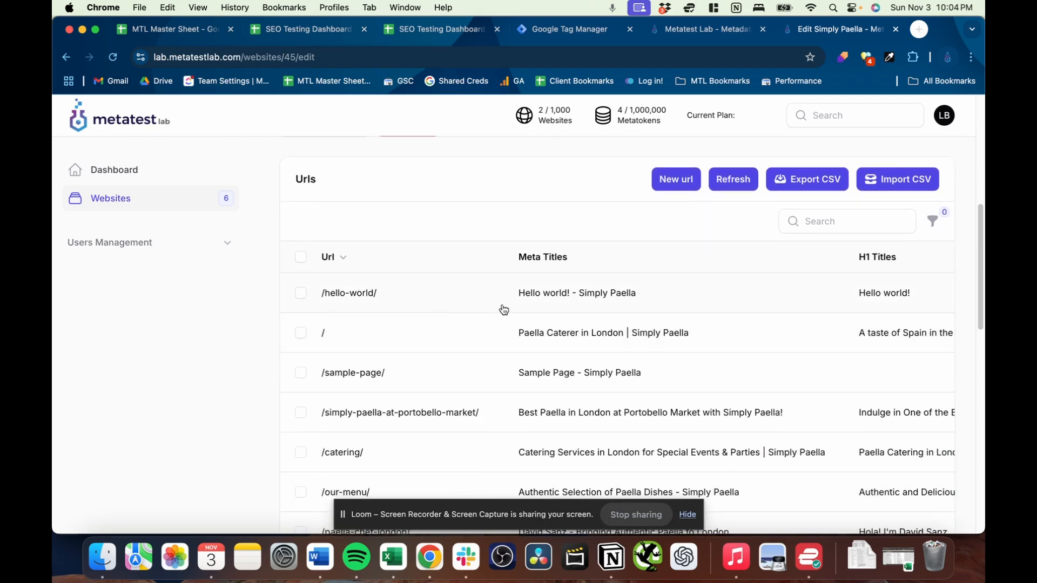
scroll(621, 309, "right", 6)
scroll(492, 298, "left", 3)
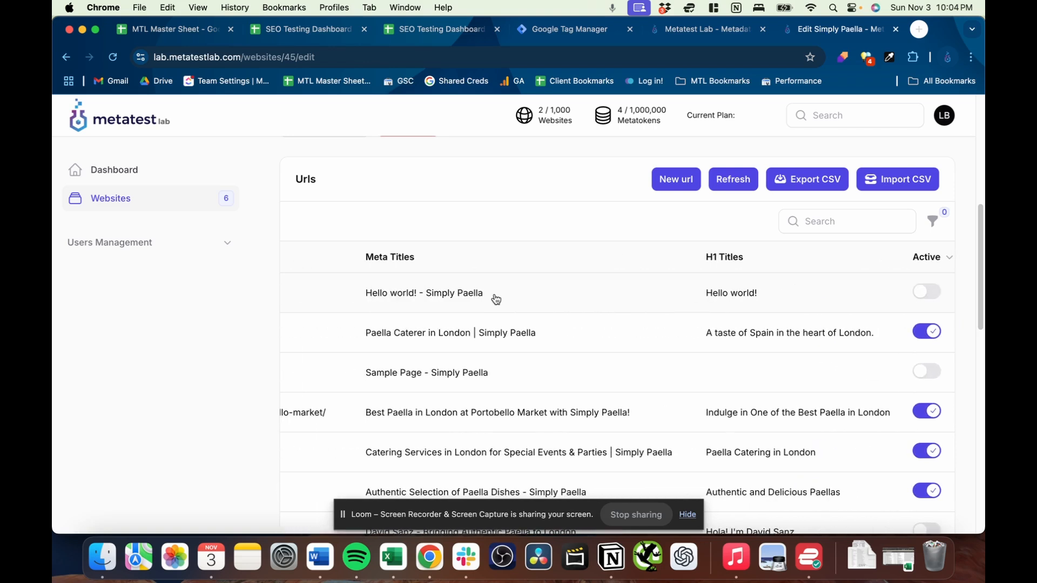
scroll(724, 300, "right", 5)
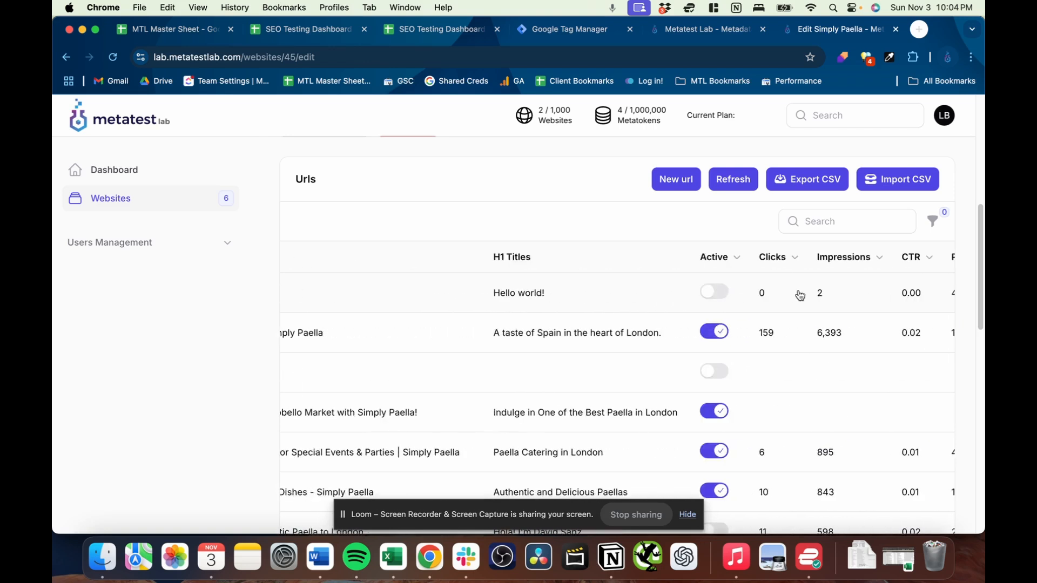
scroll(745, 300, "right", 3)
scroll(767, 298, "right", 3)
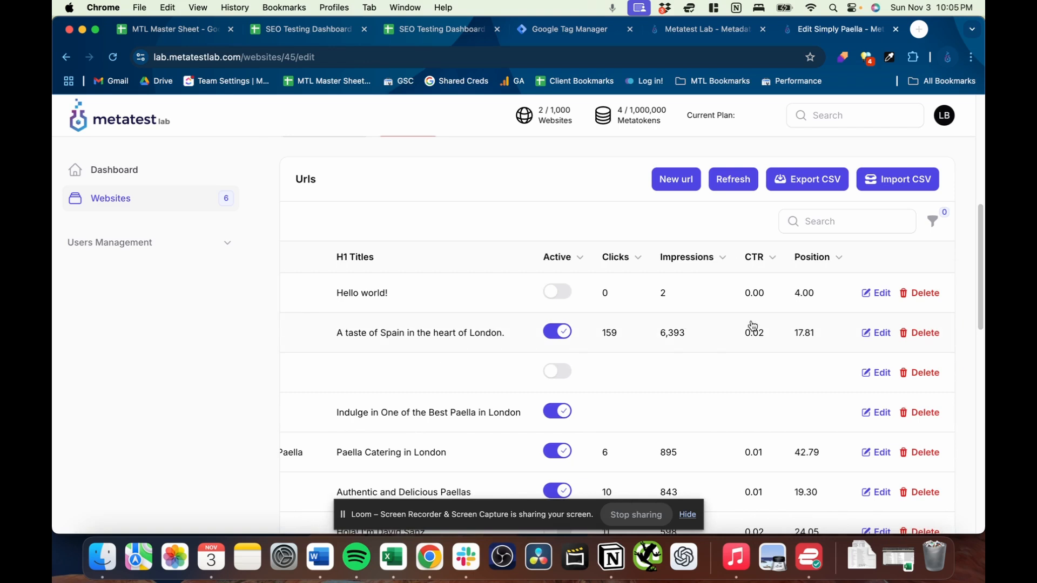
scroll(759, 345, "down", 4)
scroll(744, 354, "down", 1)
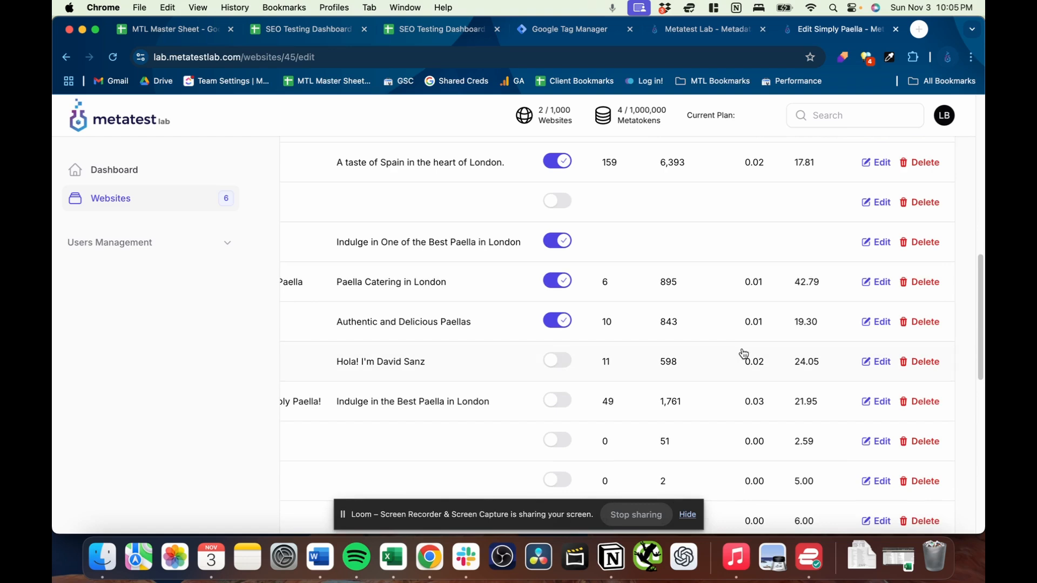
- View the new meta title and H1 title fields of the /hello-world/ URL, closing its editor without changes
scroll(796, 371, "up", 5)
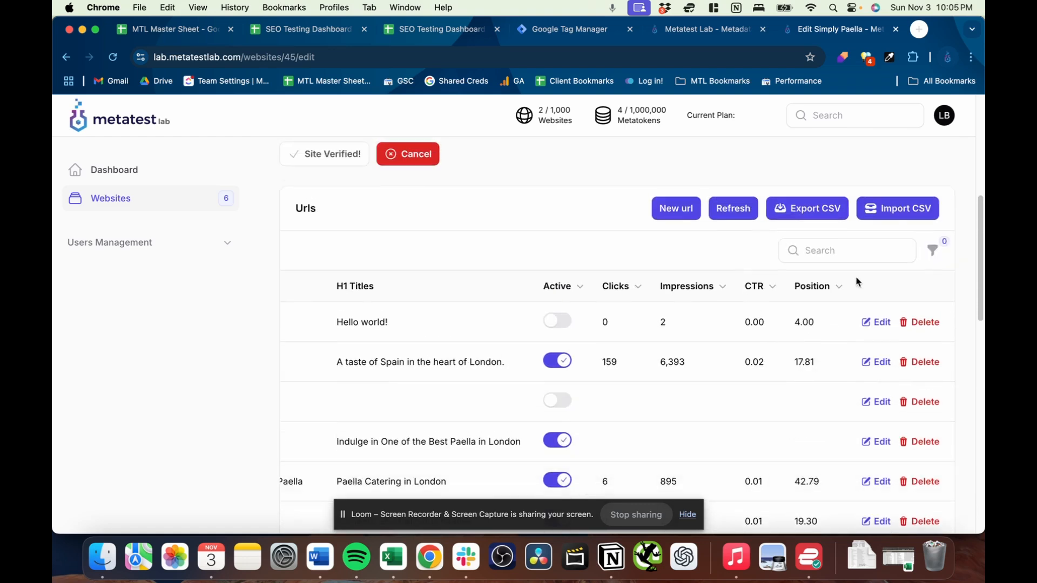
left_click(882, 324)
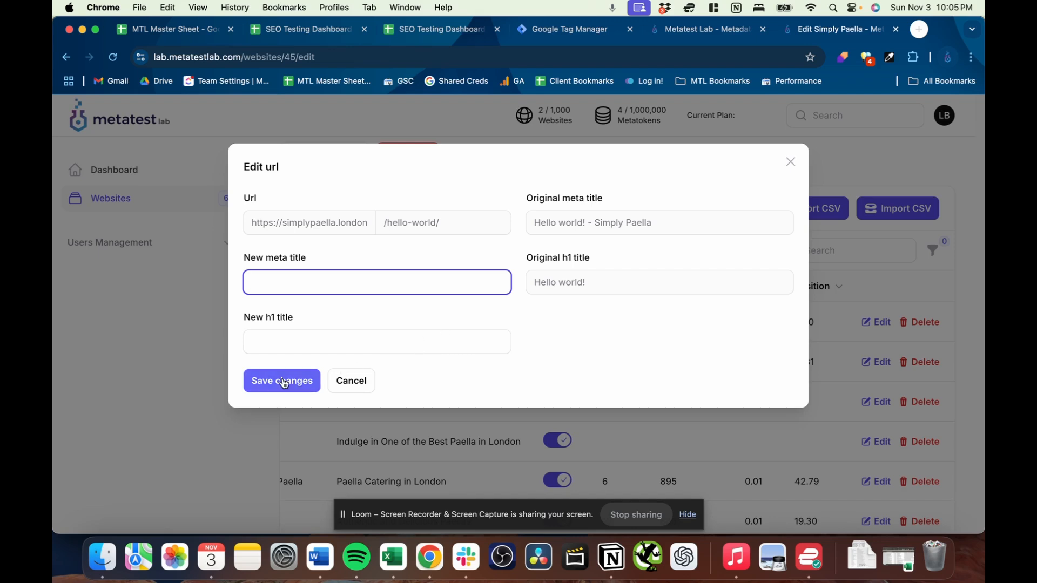
left_click(358, 384)
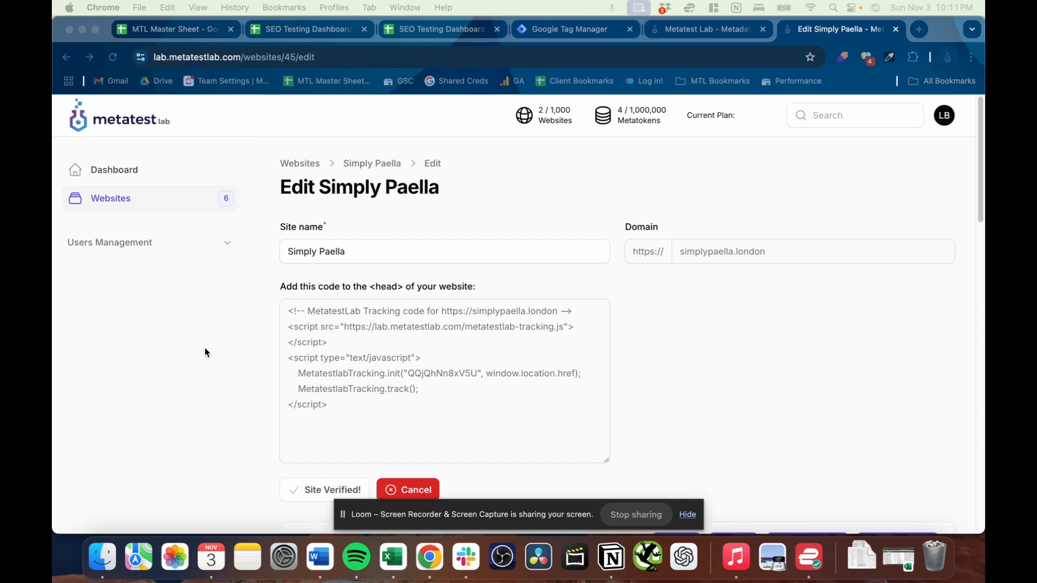
- Create a new website entry from the websites list, using the owner's personal .com domain as site name and domain
left_click(140, 199)
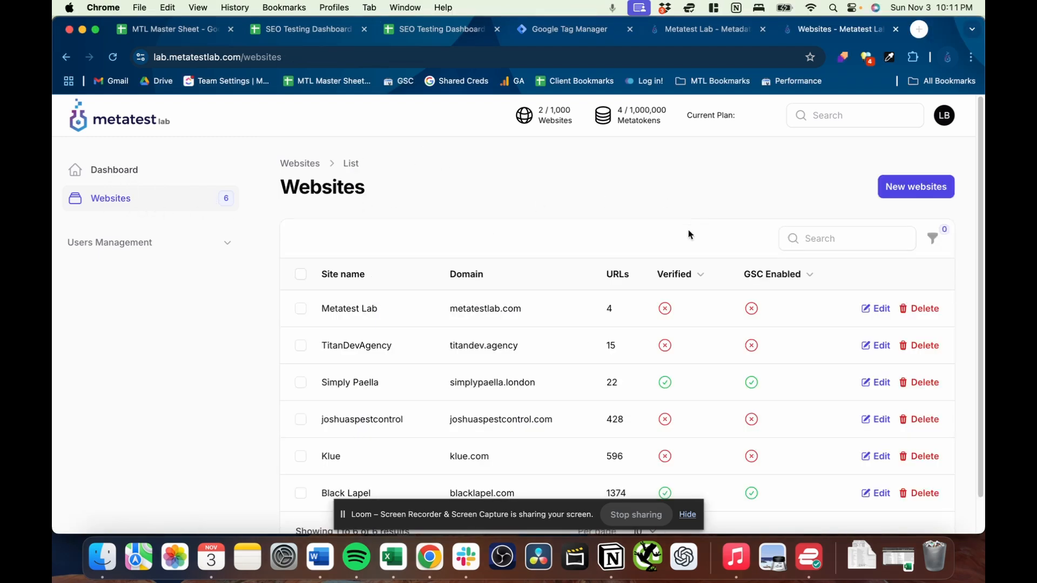
scroll(691, 227, "down", 1)
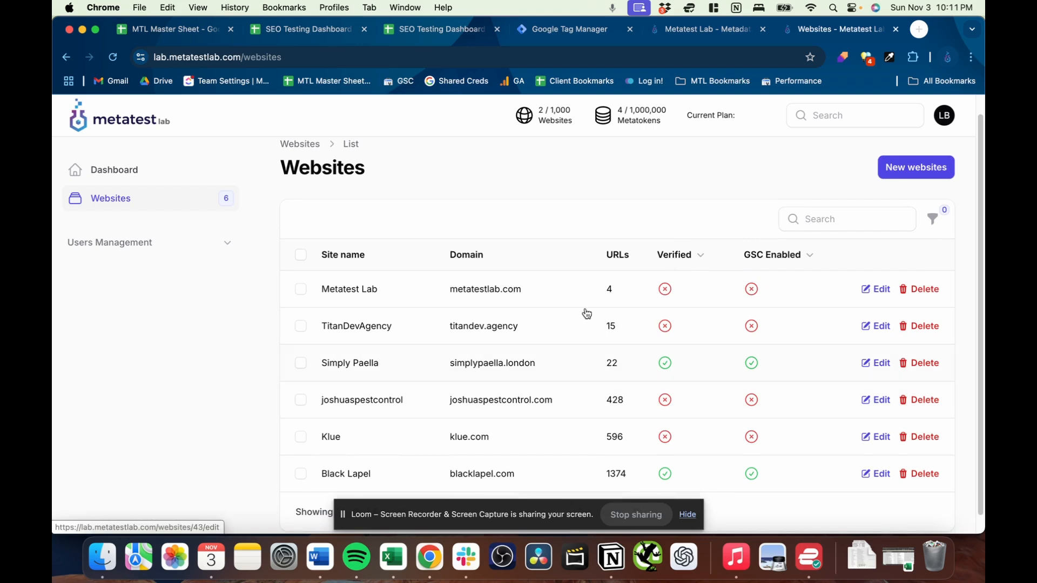
scroll(890, 222, "up", 1)
scroll(890, 222, "up", 1)
left_click(916, 186)
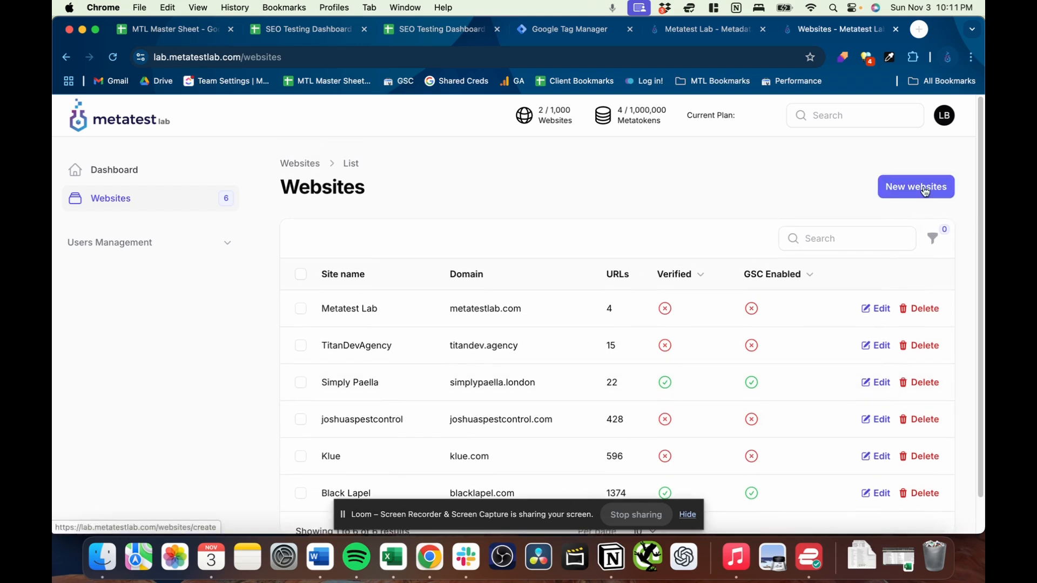
left_click(379, 255)
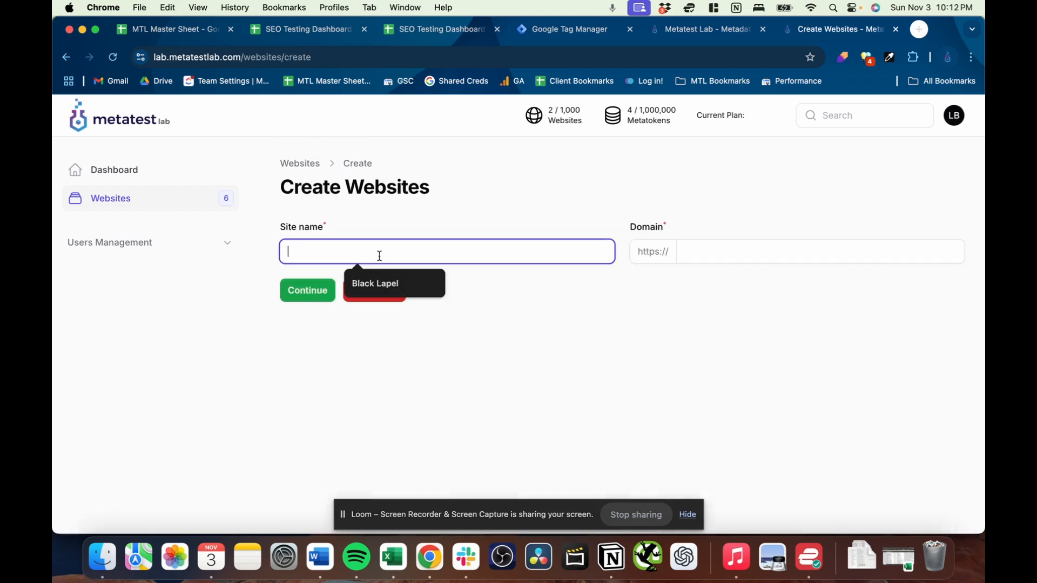
type("Logan")
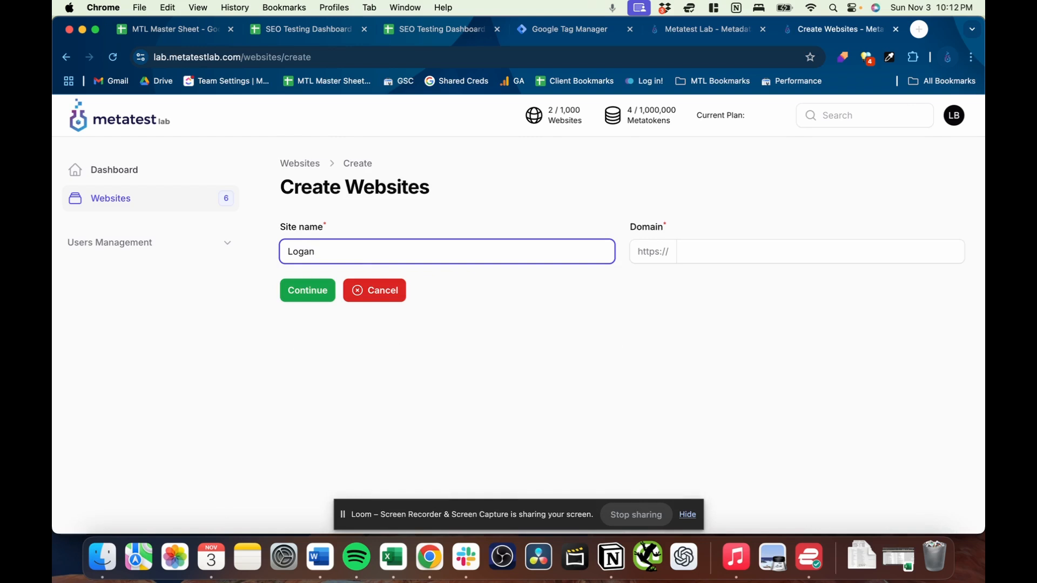
type("Bryant.com")
key("Tab")
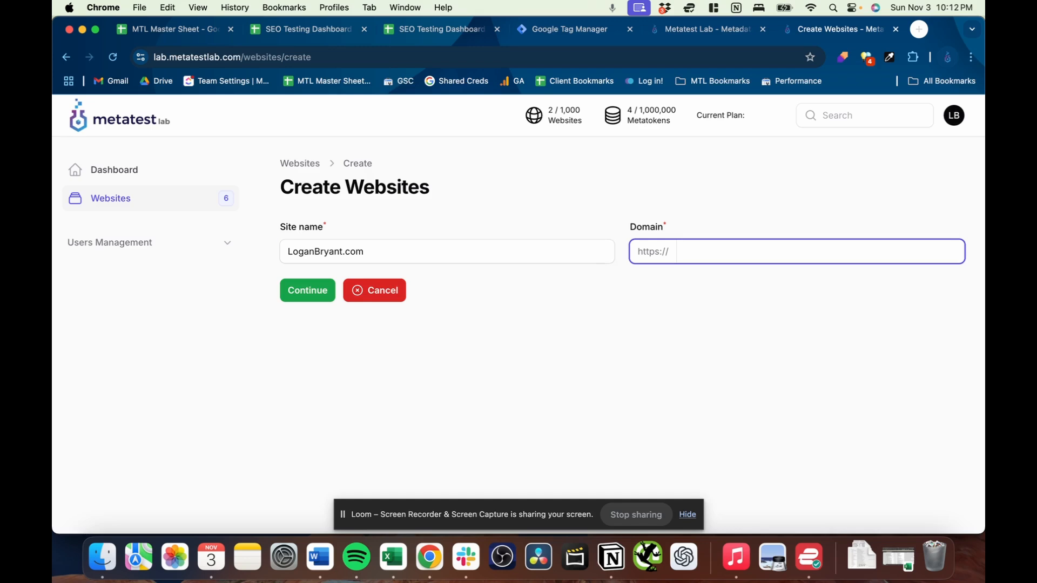
key("Return")
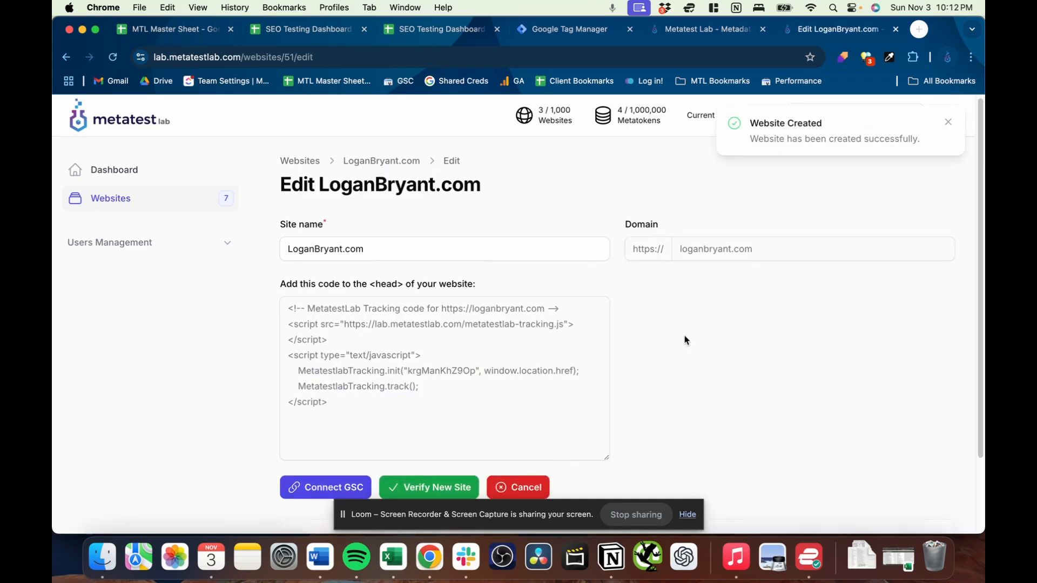
- Examine the newly created site's edit page, from its tracking code down to the list of imported URLs
scroll(755, 320, "down", 1)
scroll(755, 324, "down", 7)
scroll(674, 393, "up", 7)
scroll(713, 347, "down", 10)
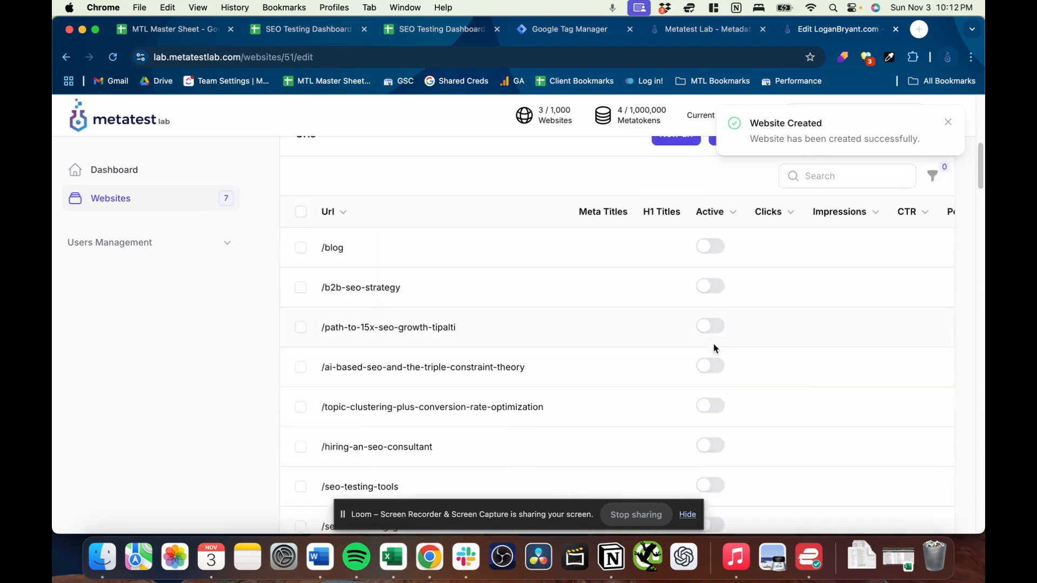
scroll(660, 363, "up", 7)
scroll(660, 363, "up", 3)
scroll(684, 345, "down", 2)
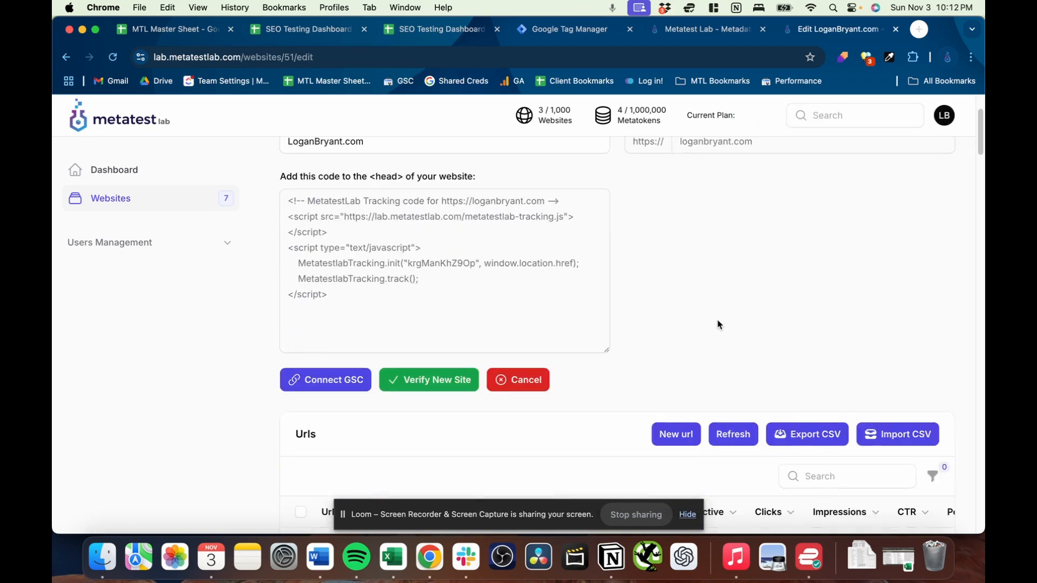
scroll(767, 302, "up", 2)
- Reopen the new site from the websites list and review its tracking code, GSC and verification options, and URL table
left_click(189, 210)
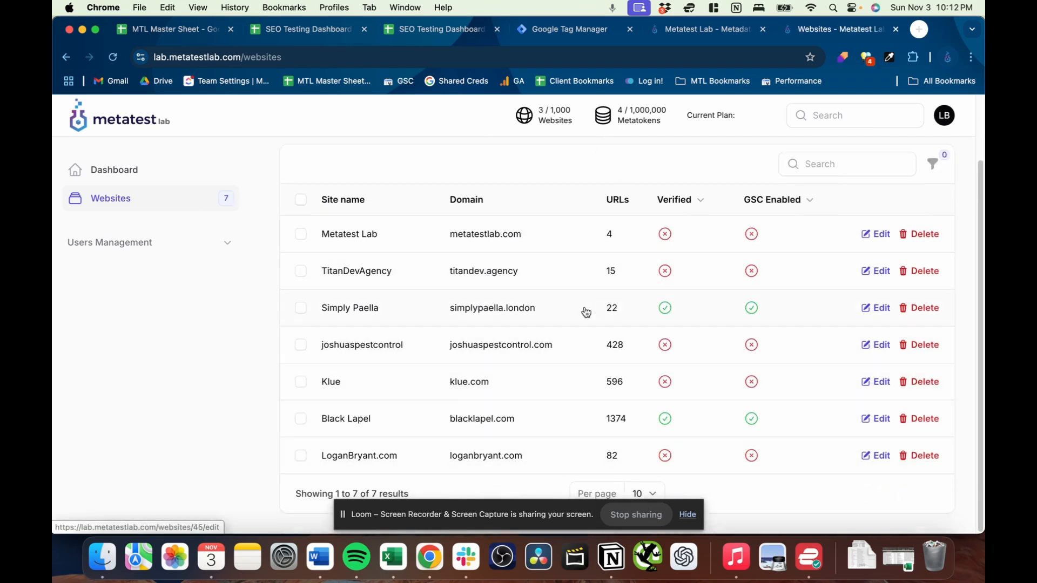
left_click(574, 459)
scroll(729, 346, "down", 3)
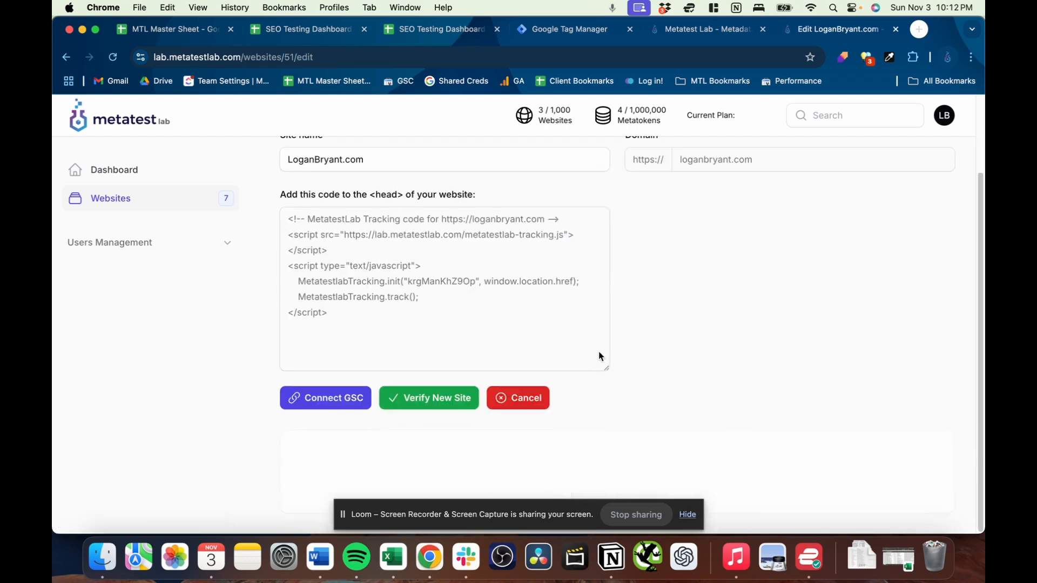
scroll(734, 308, "up", 1)
scroll(740, 306, "down", 6)
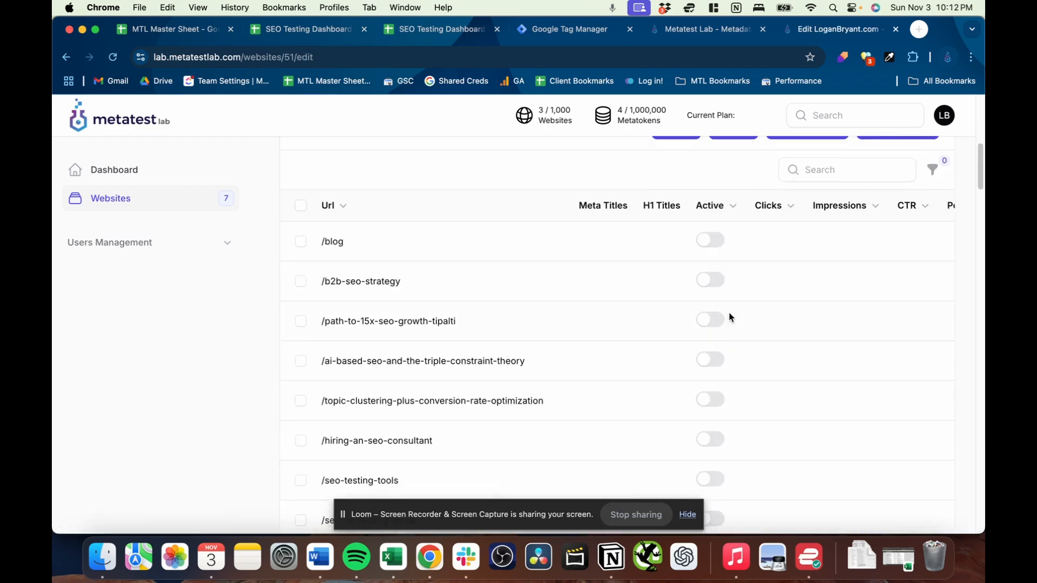
scroll(600, 356, "up", 3)
scroll(620, 379, "up", 5)
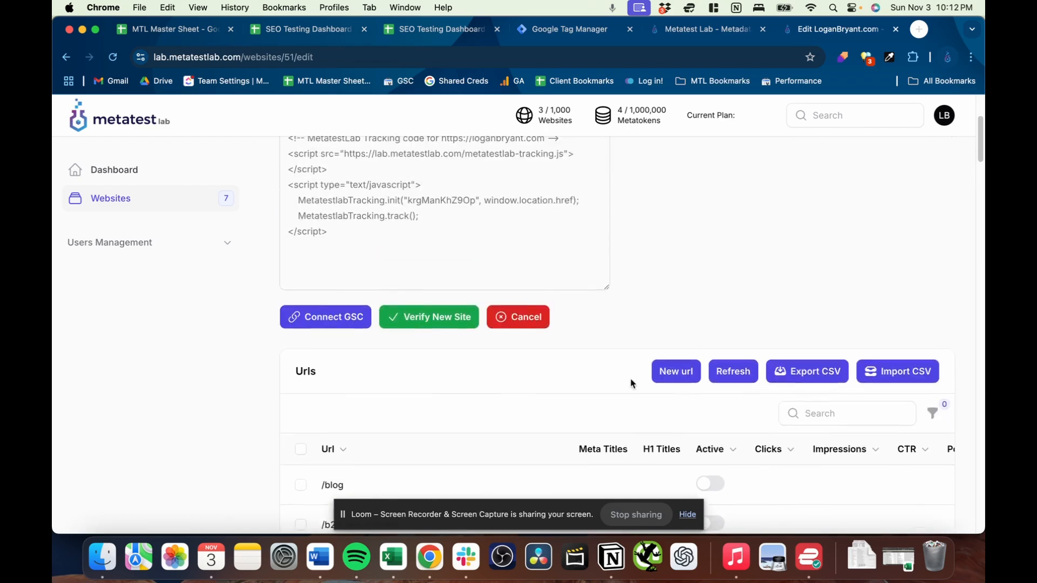
scroll(700, 296, "down", 3)
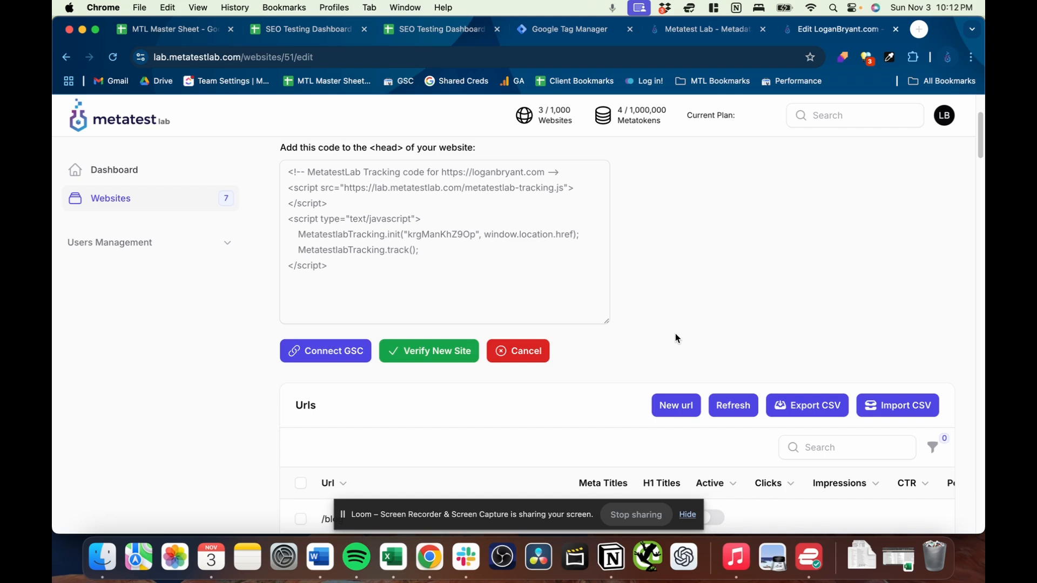
scroll(677, 338, "up", 3)
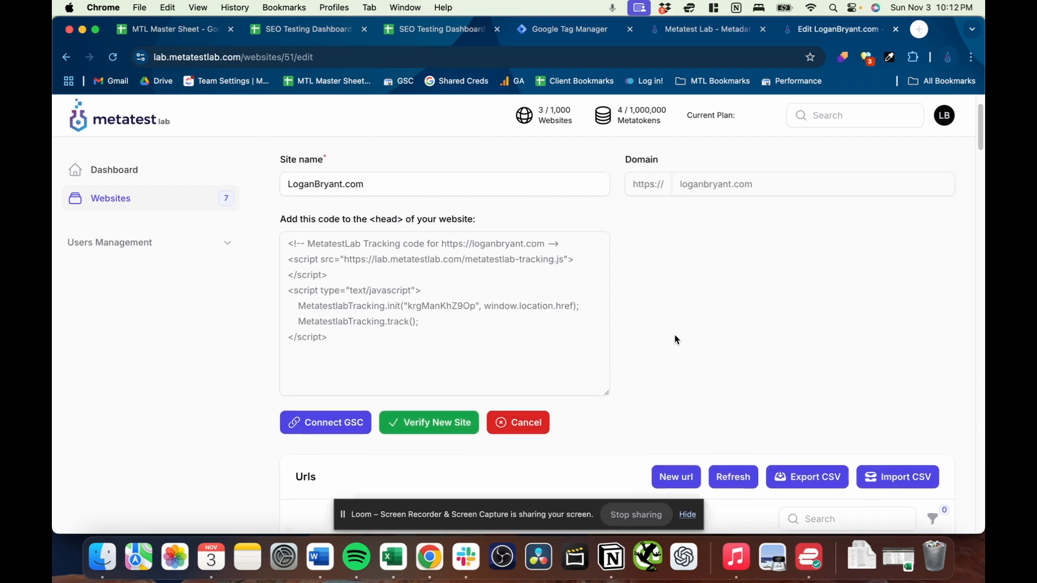
- Copy the new site's entire MetatestLab tracking code, from the opening comment to the closing script tag
left_click_drag(345, 349, 281, 249)
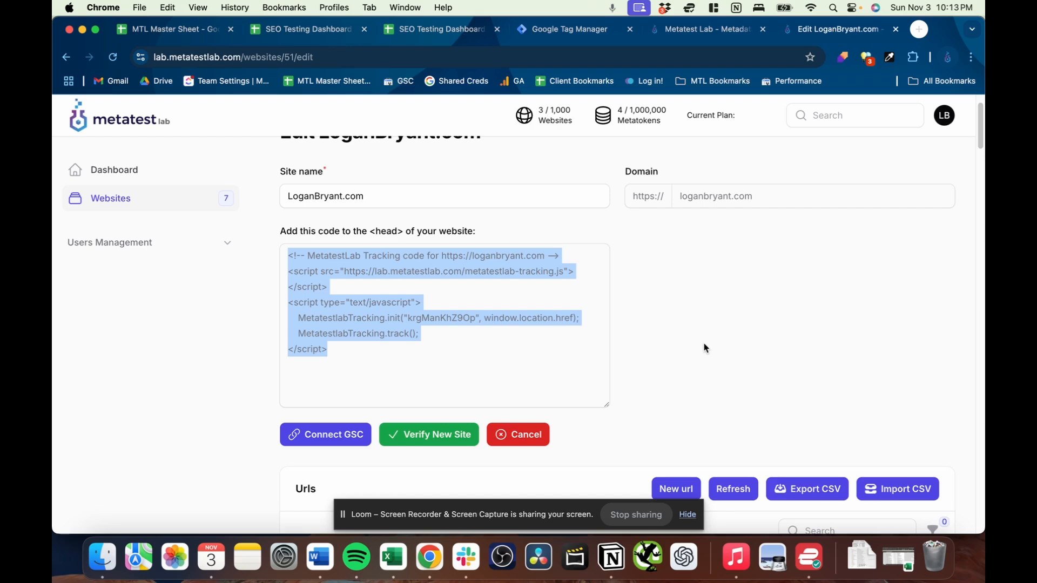
scroll(706, 348, "down", 2)
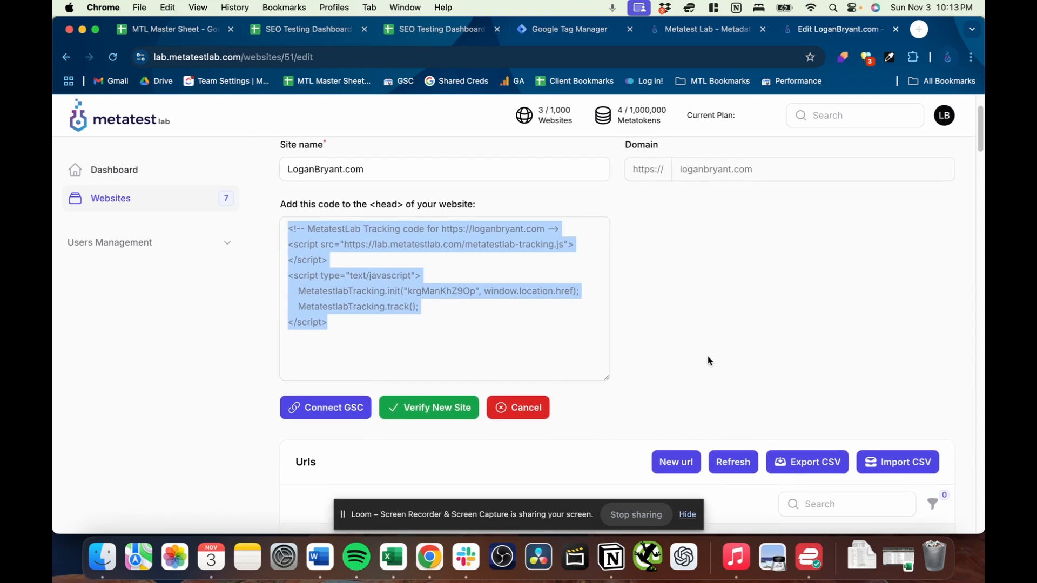
left_click(365, 331)
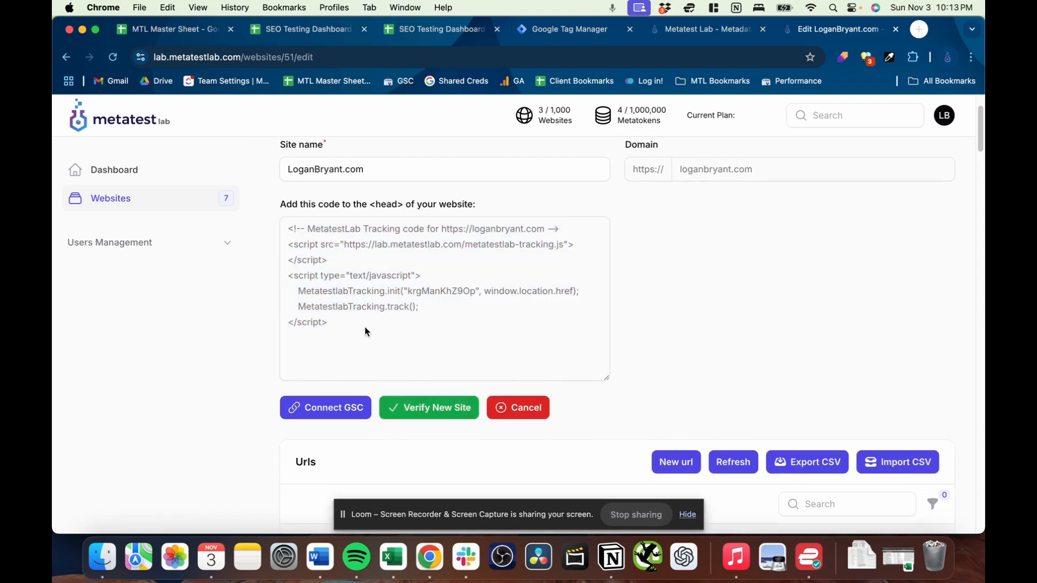
left_click_drag(352, 321, 277, 223)
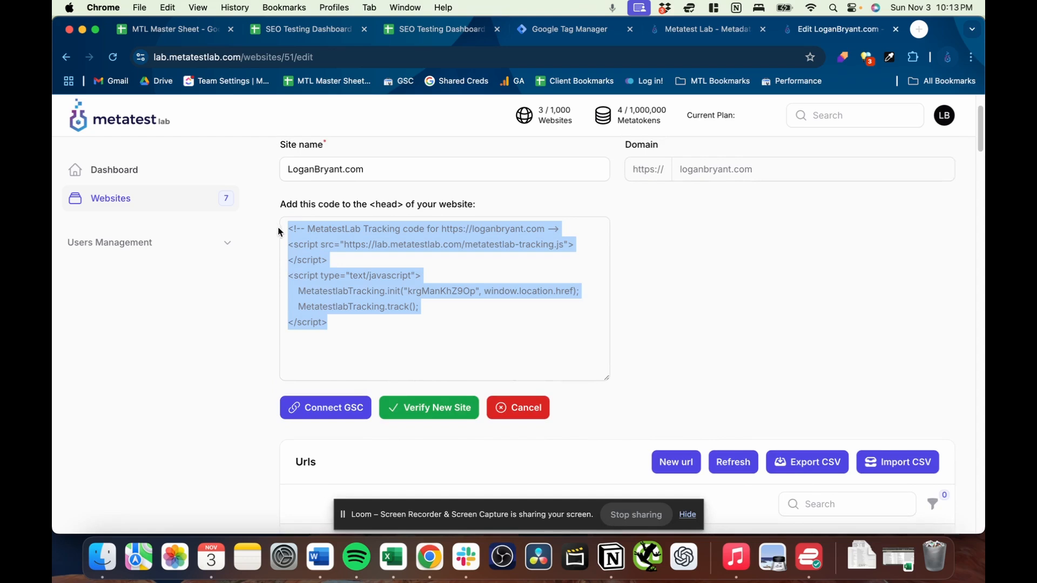
key("super+c")
- Switch to Google Tag Manager and find the Metatest Lab tag in the tag list of the site container's workspace
left_click(578, 31)
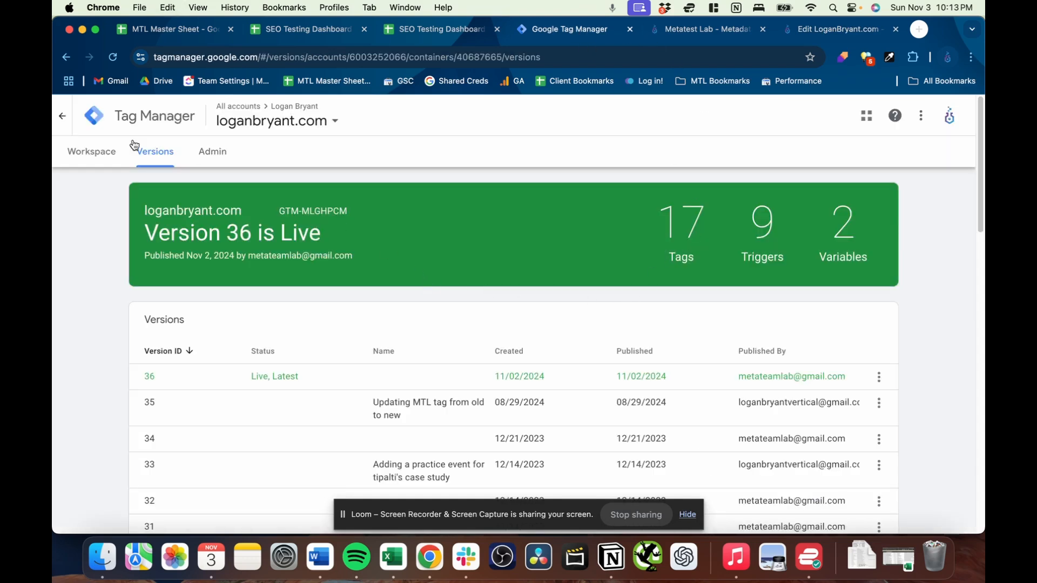
left_click(104, 157)
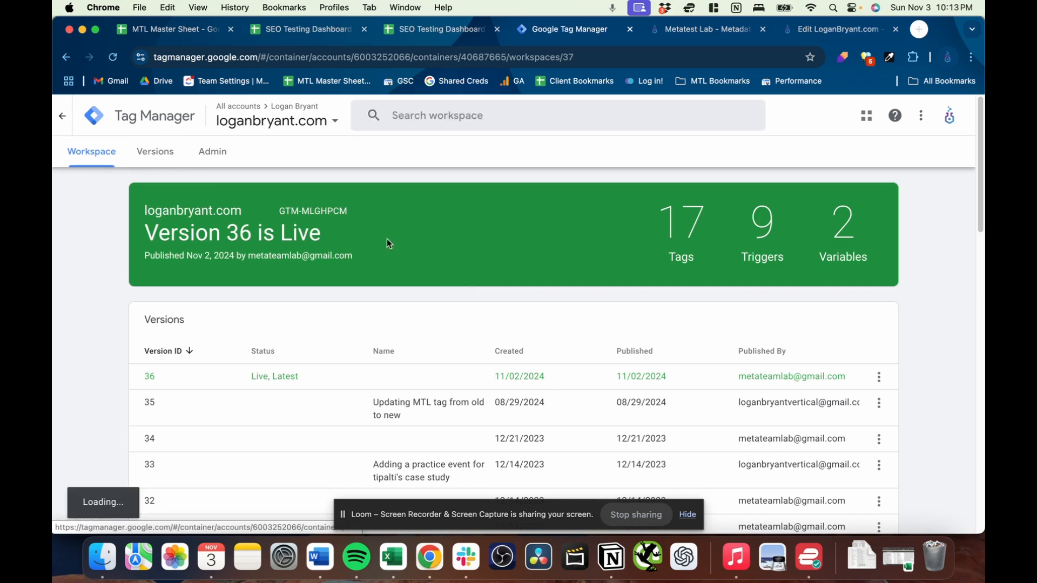
scroll(507, 336, "down", 5)
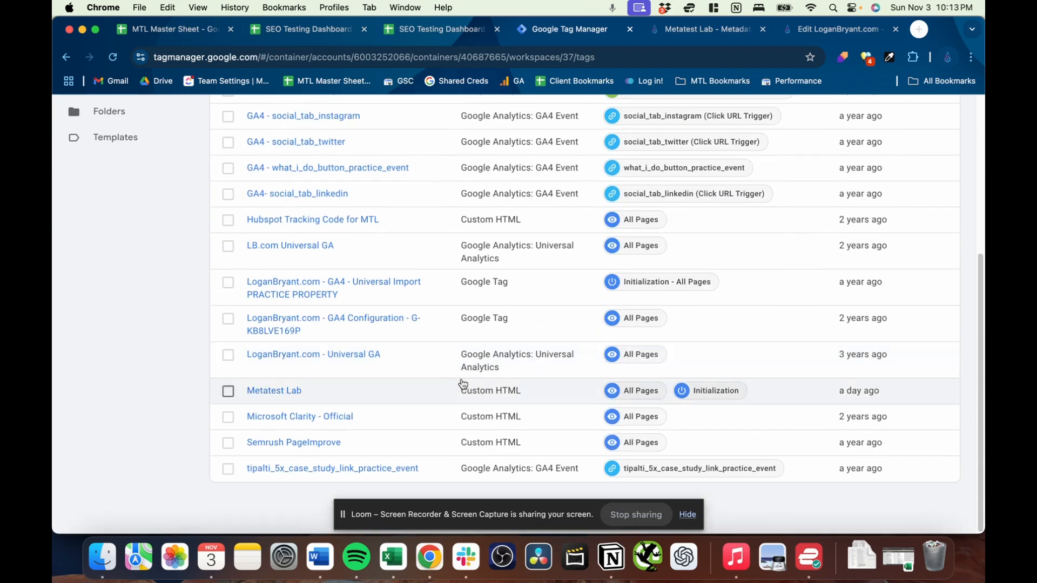
- Open the Metatest Lab tag, replace its custom HTML with the copied MetatestLab tracking code, and save the tag
left_click(294, 390)
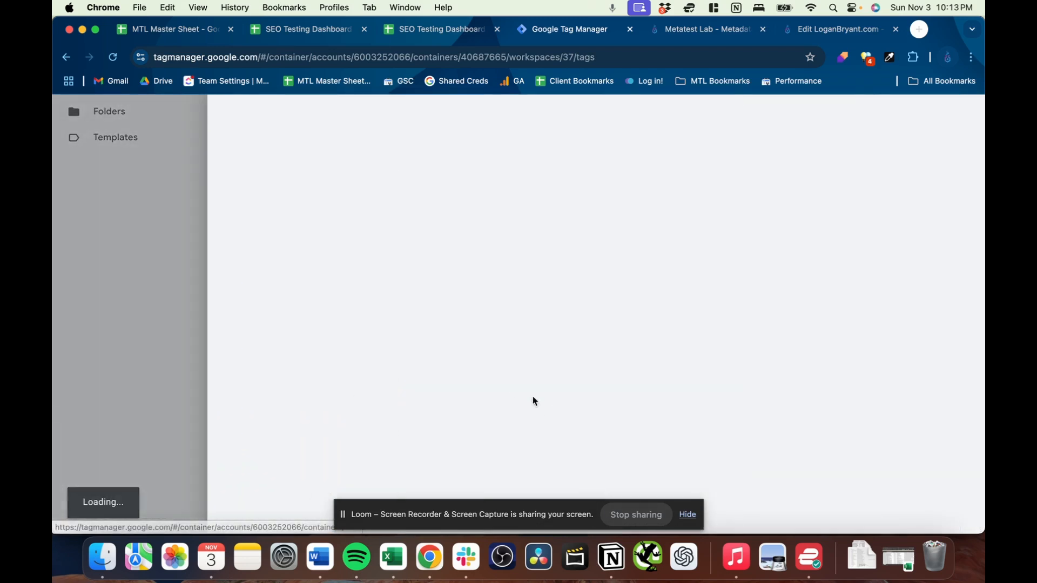
left_click(436, 338)
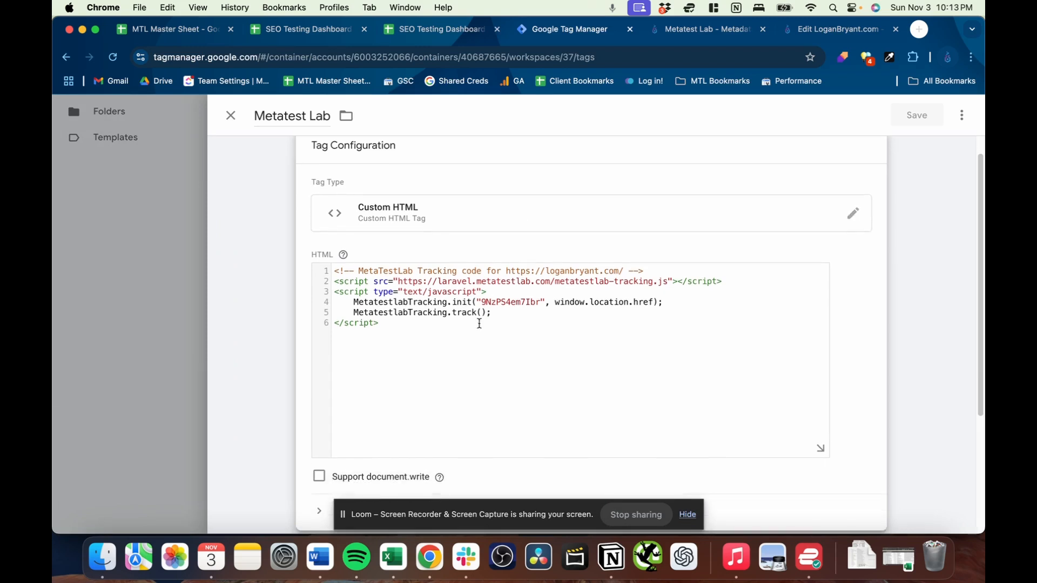
left_click_drag(402, 324, 327, 271)
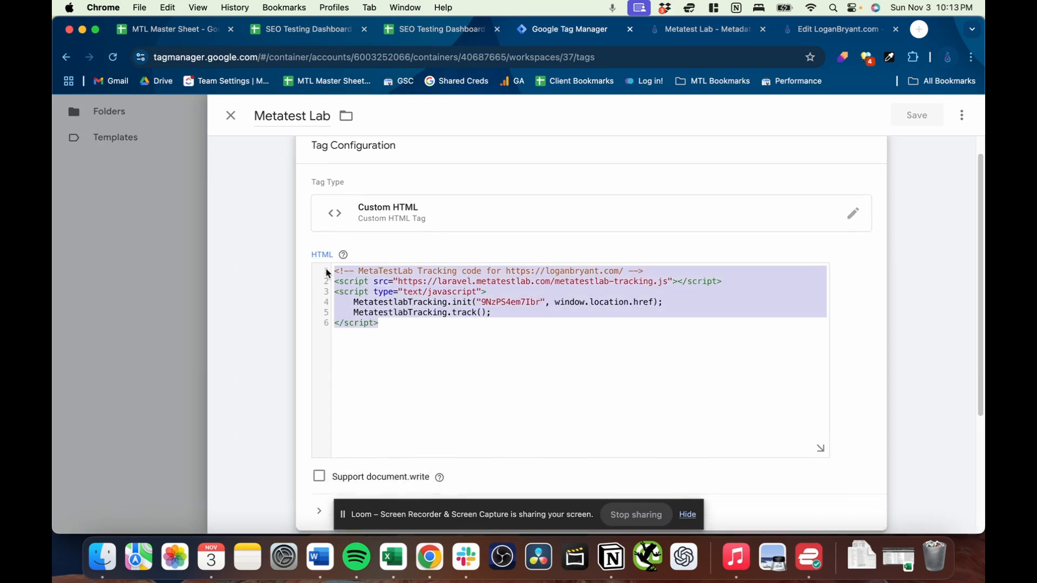
key("super+v")
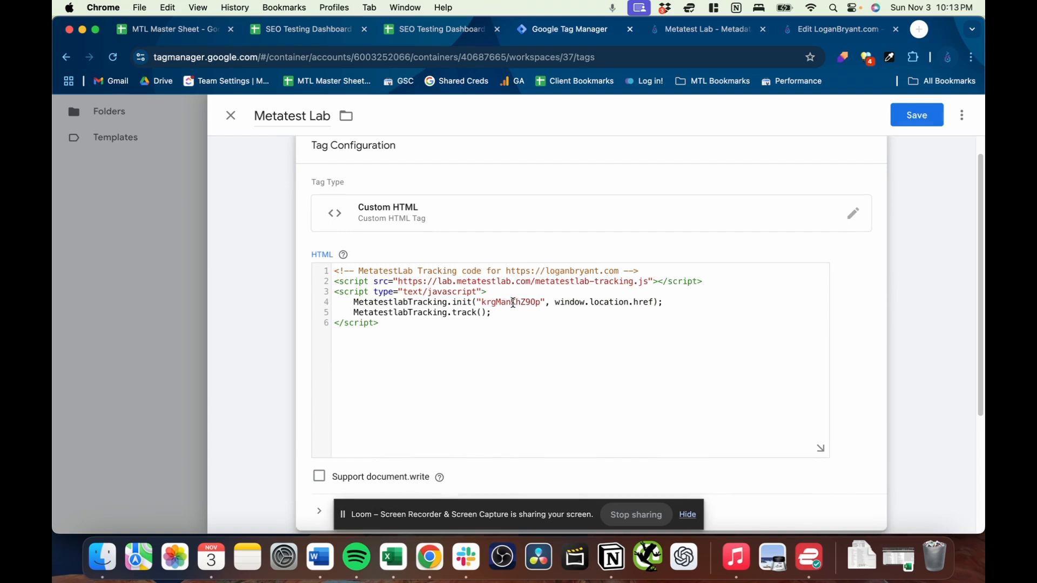
double_click(513, 303)
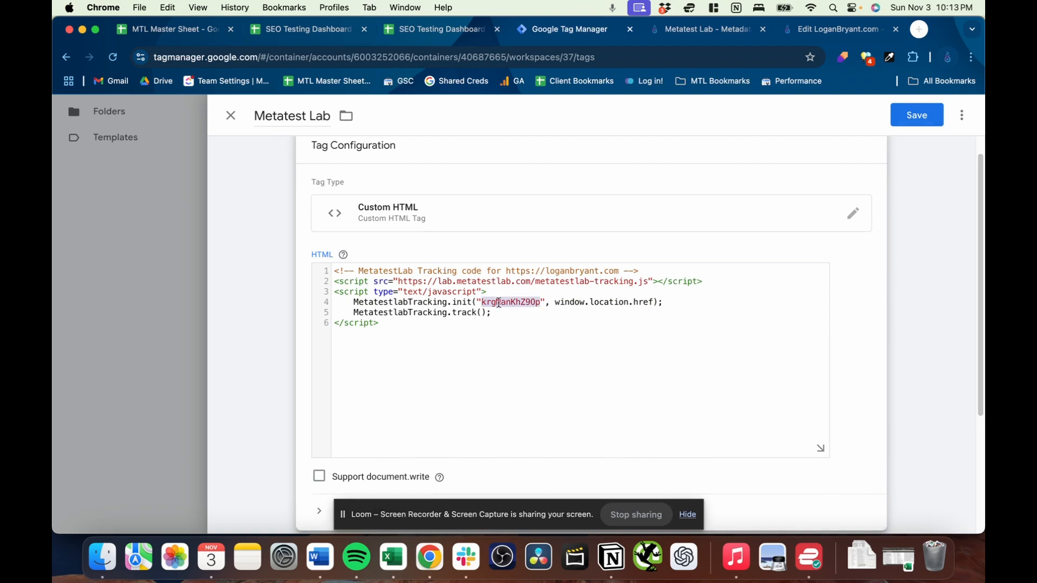
left_click(512, 333)
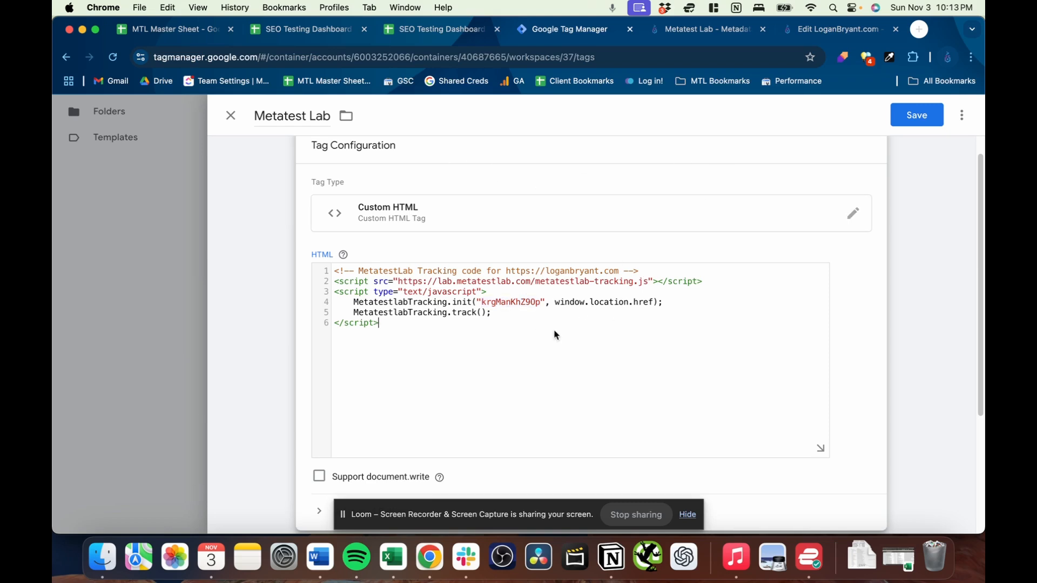
left_click(924, 117)
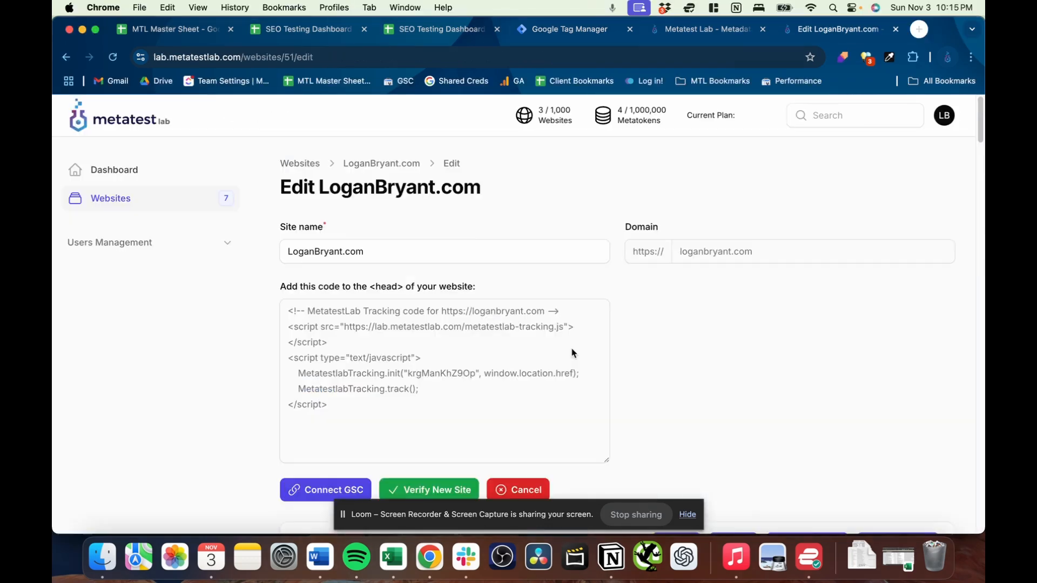
- Connect Google Search Console to the site from its Metatest Lab edit page
scroll(607, 352, "down", 3)
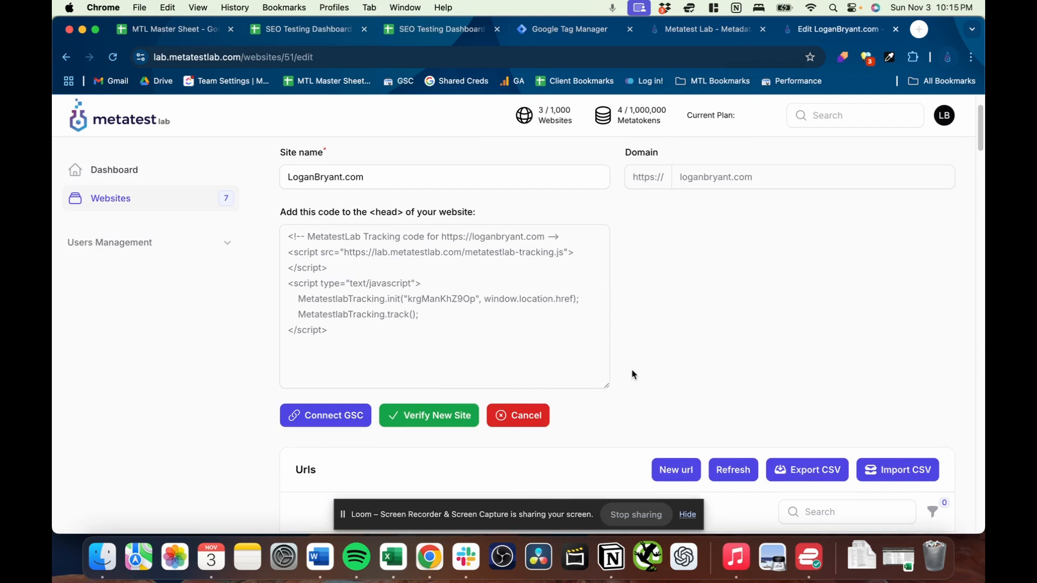
scroll(357, 427, "down", 2)
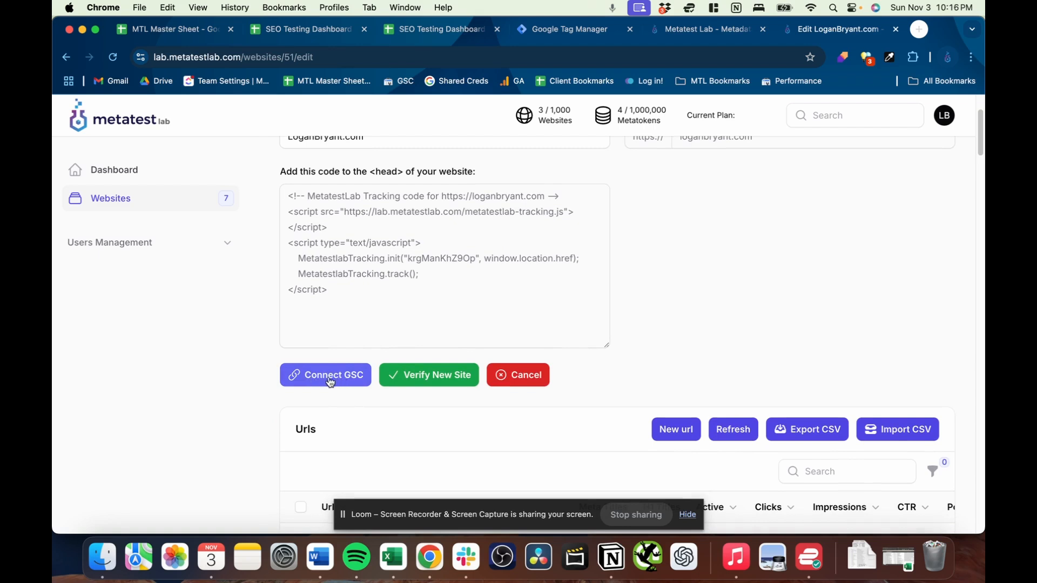
left_click(329, 378)
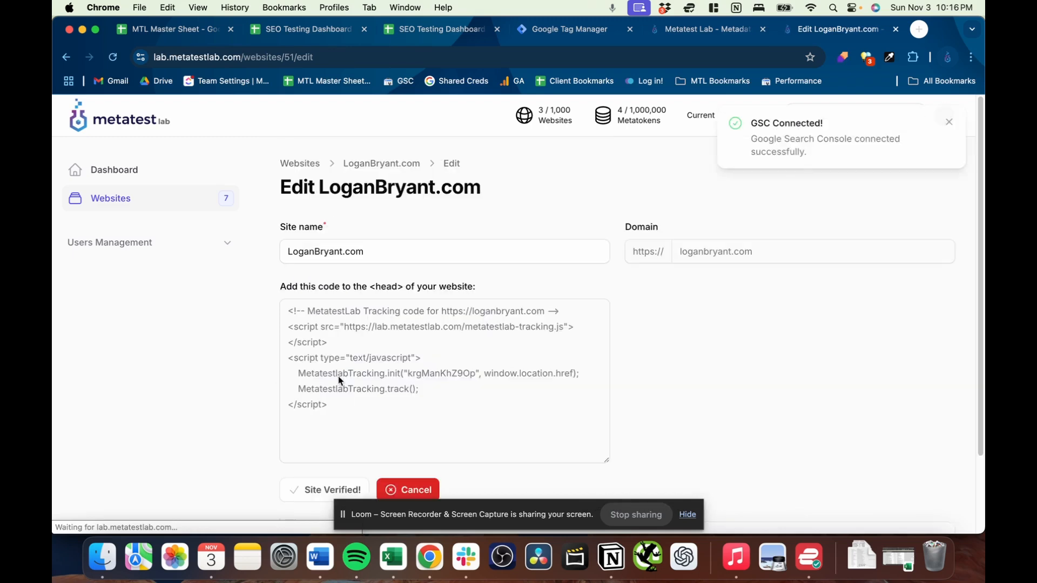
- Review the site's verification status and URL table, including meta titles, H1 titles, active switches, clicks, impressions, CTR and position
scroll(736, 321, "down", 6)
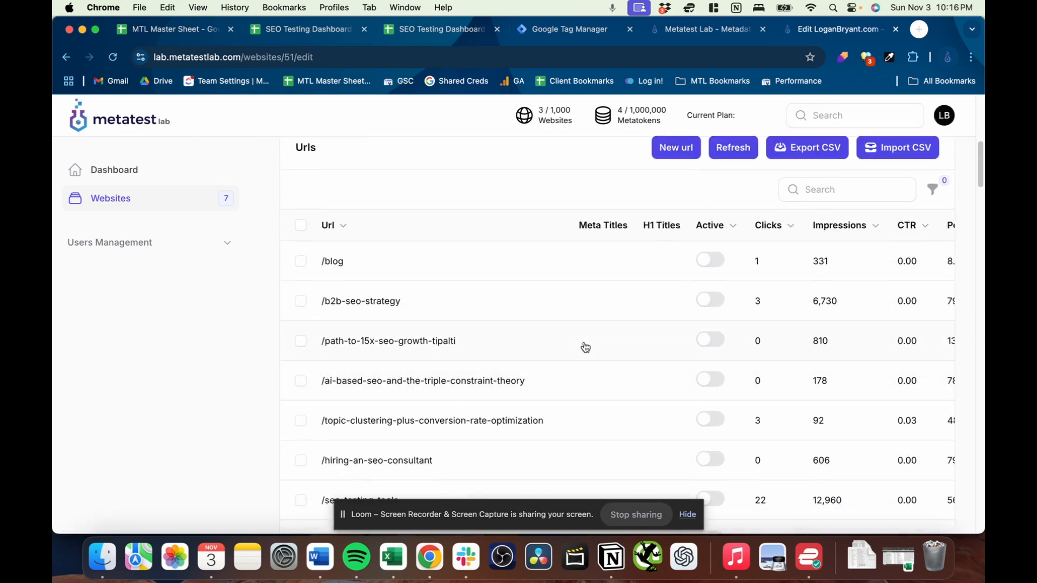
scroll(551, 324, "right", 3)
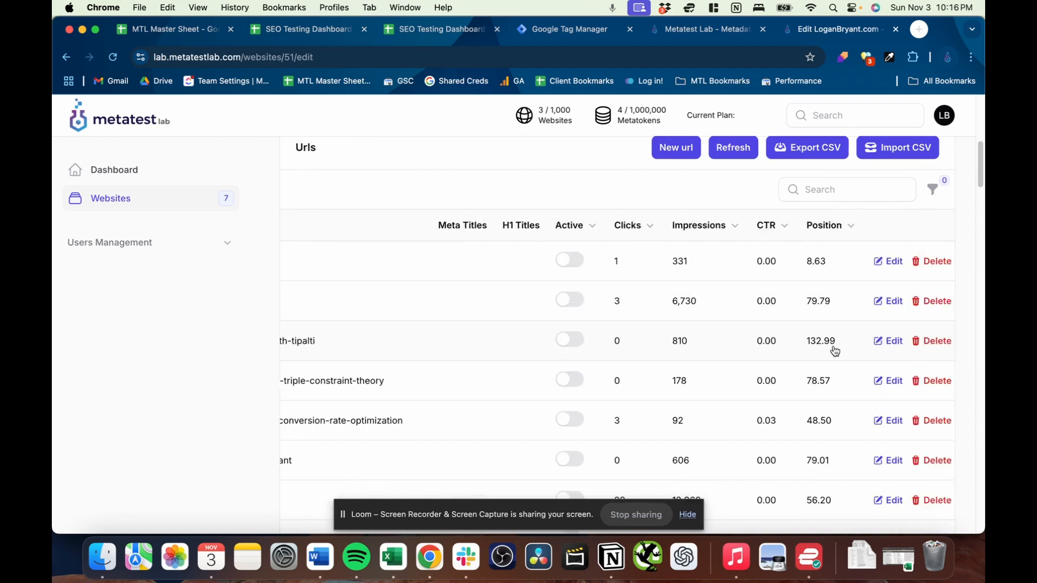
scroll(758, 354, "left", 3)
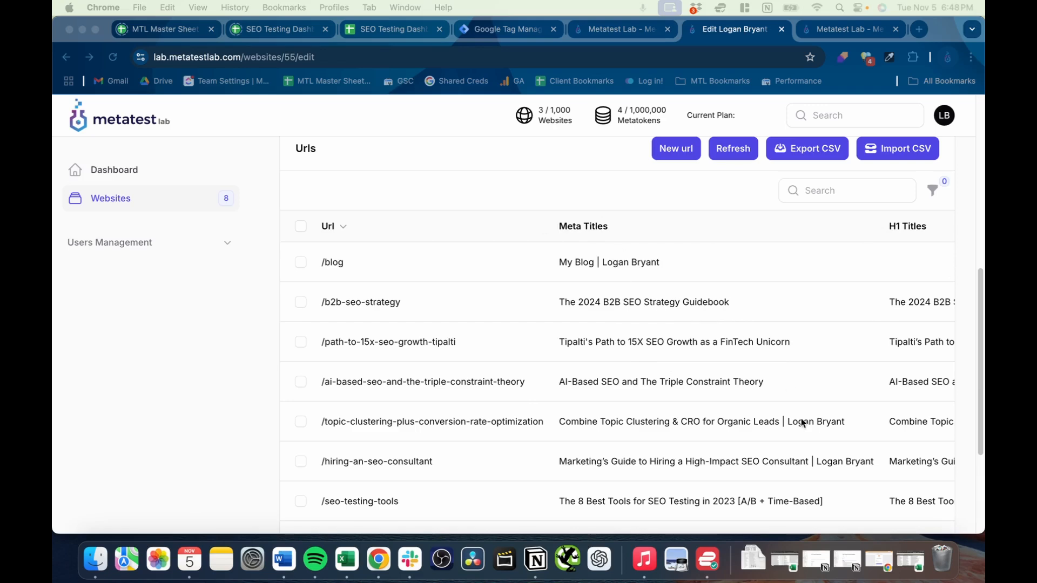
scroll(787, 387, "down", 3)
scroll(810, 371, "right", 8)
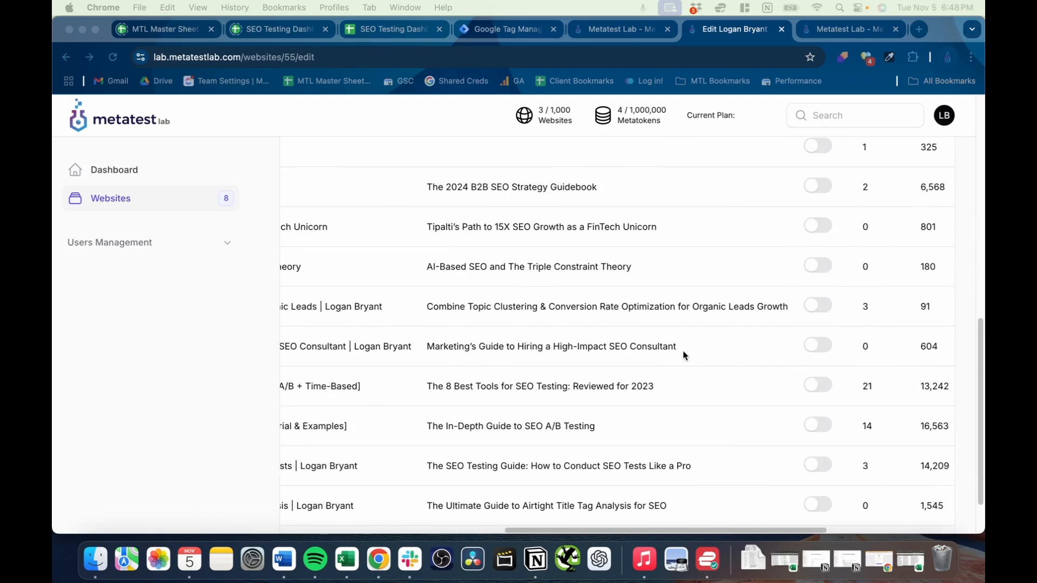
scroll(686, 365, "up", 15)
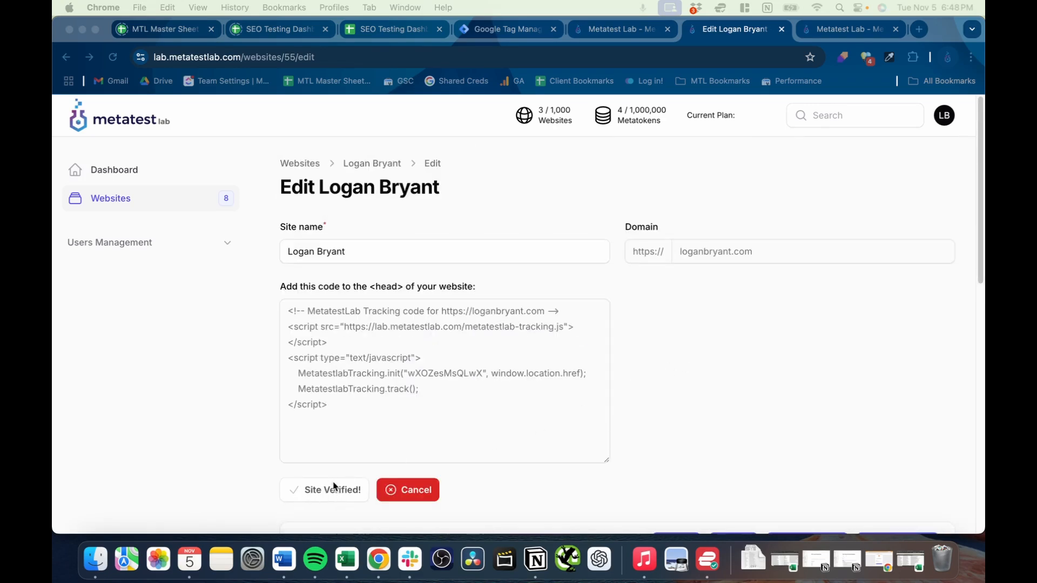
scroll(479, 348, "down", 4)
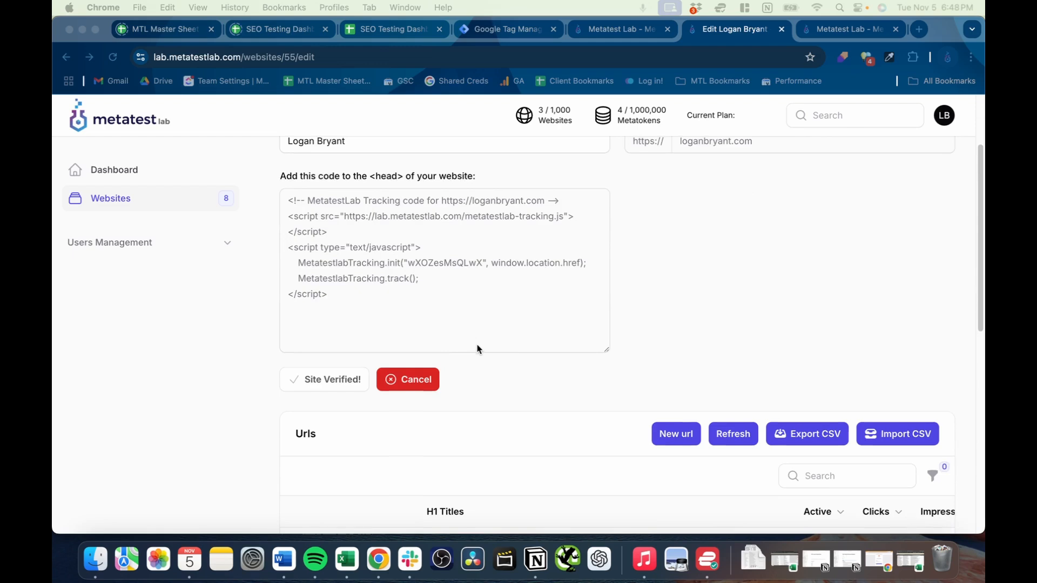
scroll(662, 372, "down", 8)
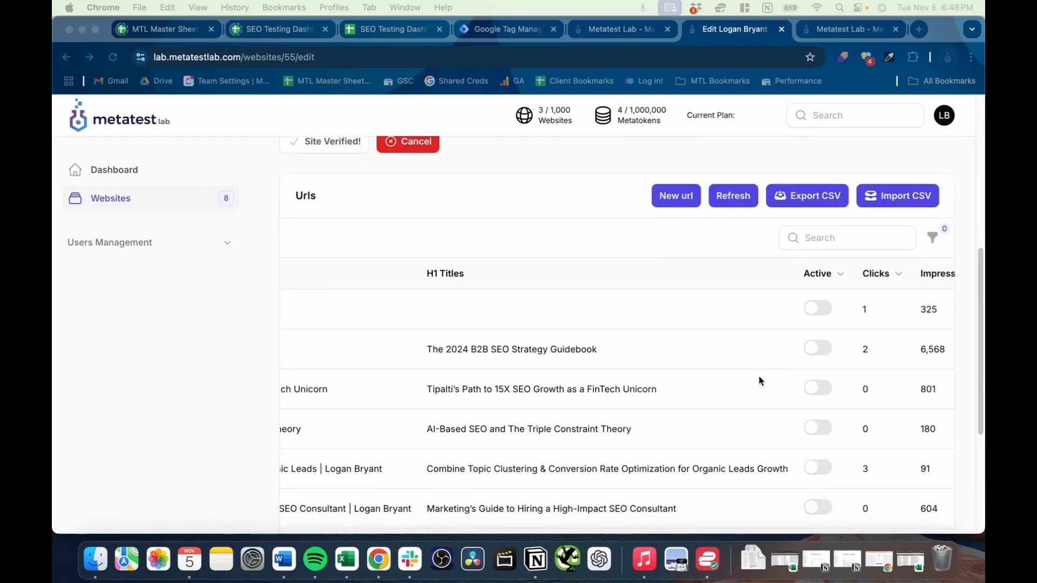
scroll(726, 394, "left", 10)
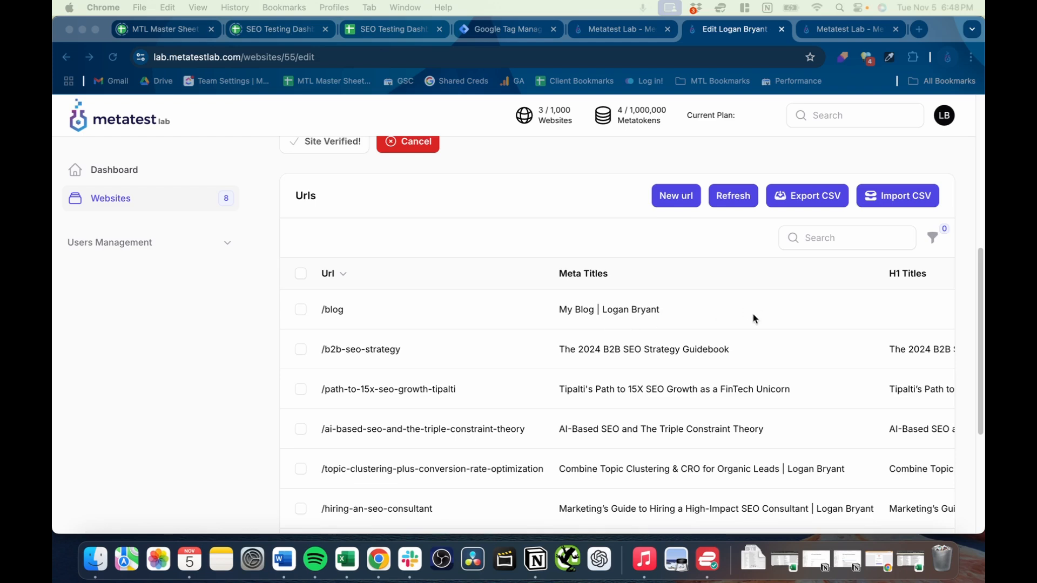
- Set the /blog URL's new meta title to "My B2B SEO Blog |" followed by the site owner's full name, and save the changes
scroll(818, 318, "right", 10)
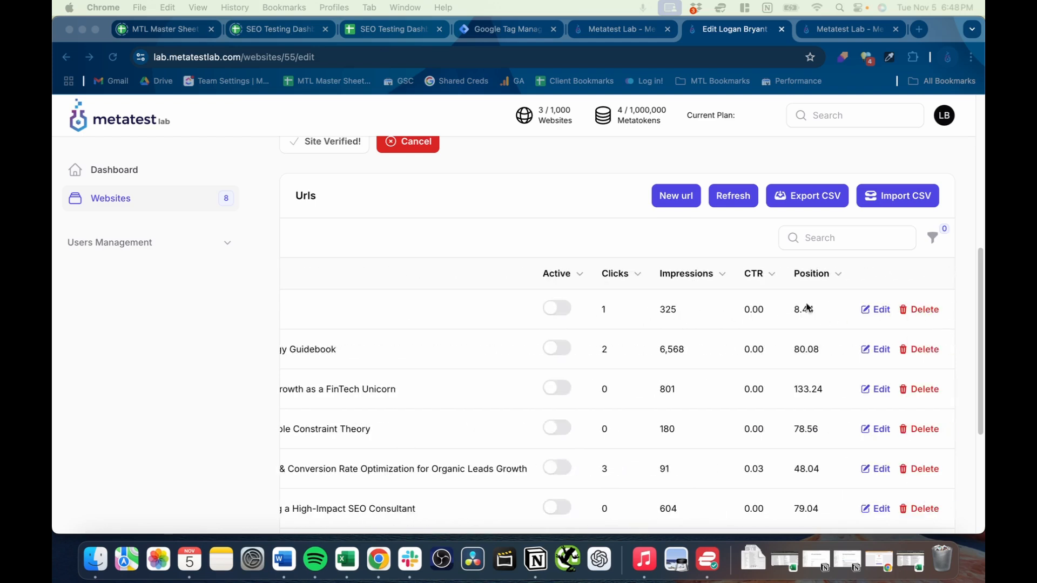
left_click(879, 309)
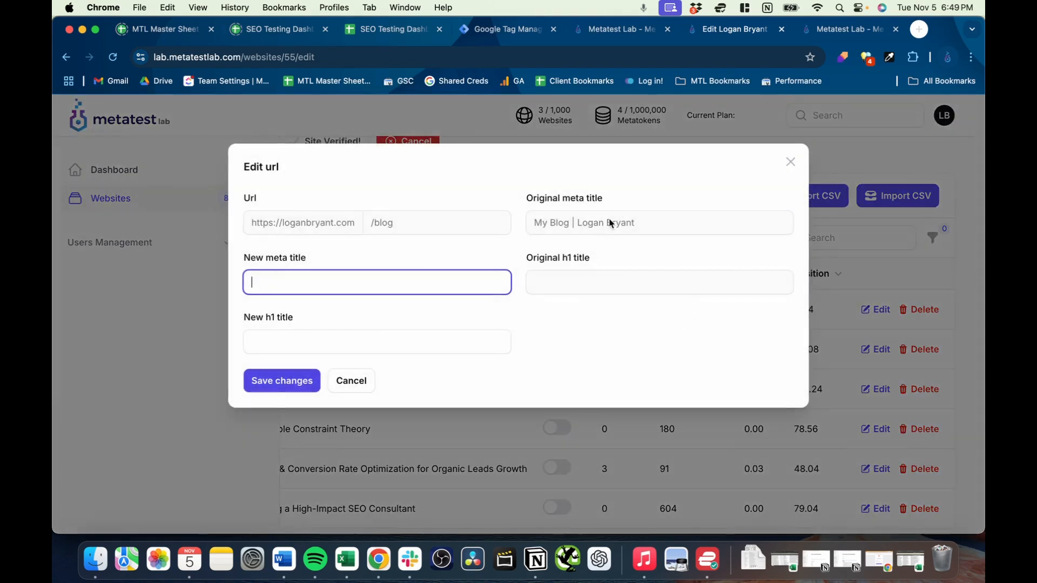
left_click(611, 223)
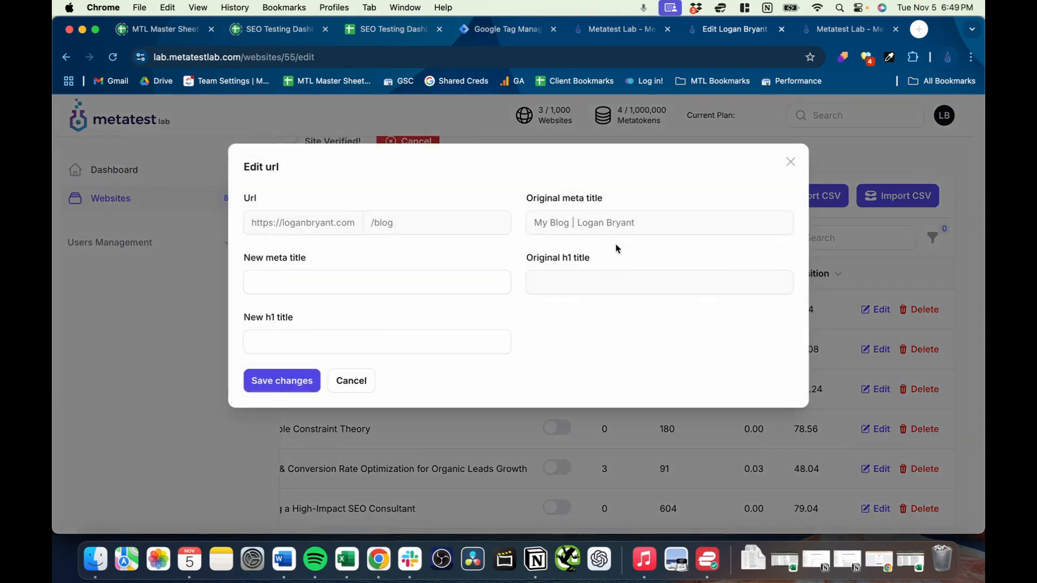
left_click(441, 280)
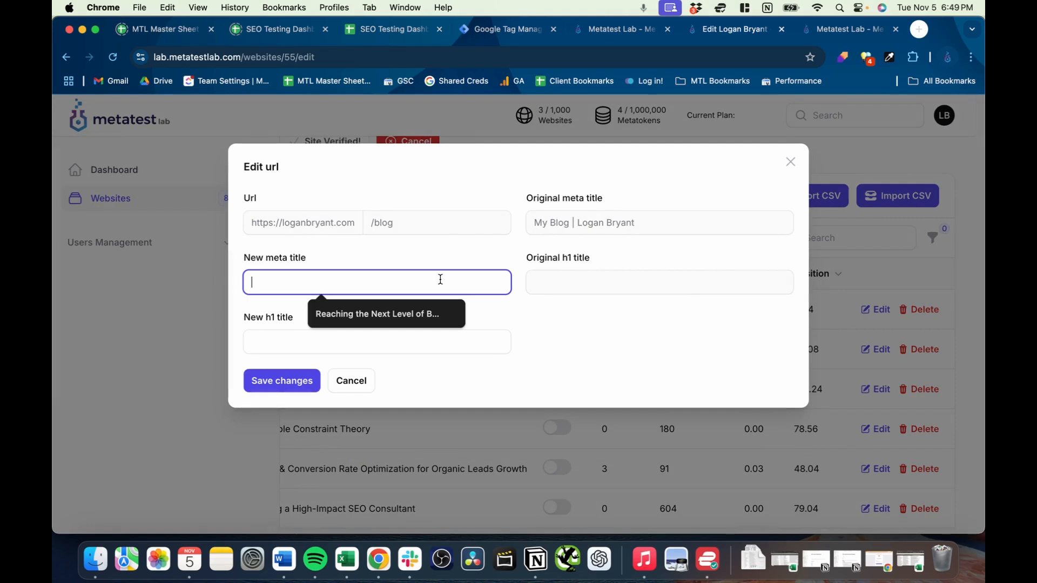
type("My B2B SEO Blog | Logan By")
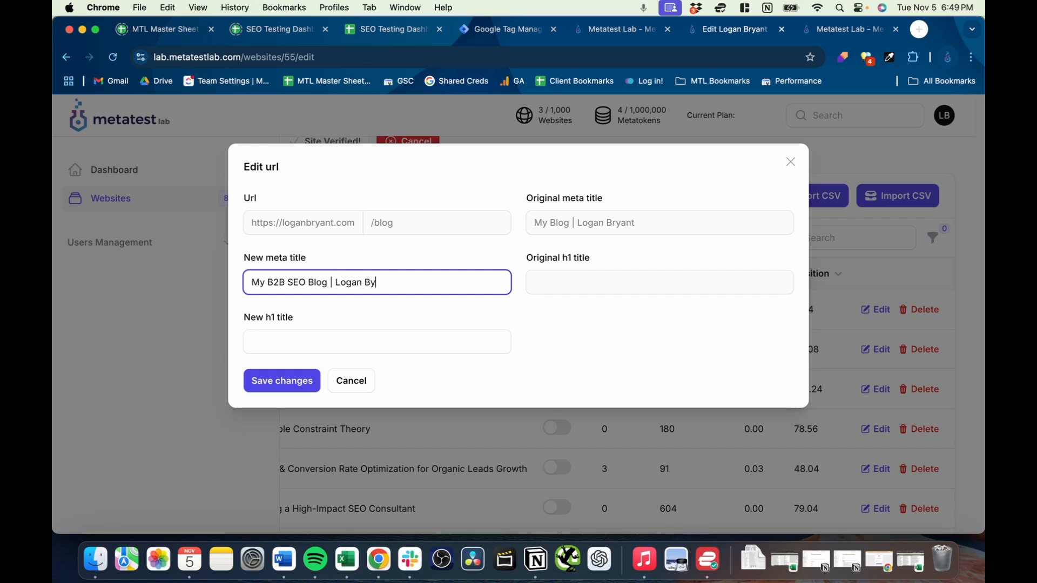
type("ant")
left_click(279, 384)
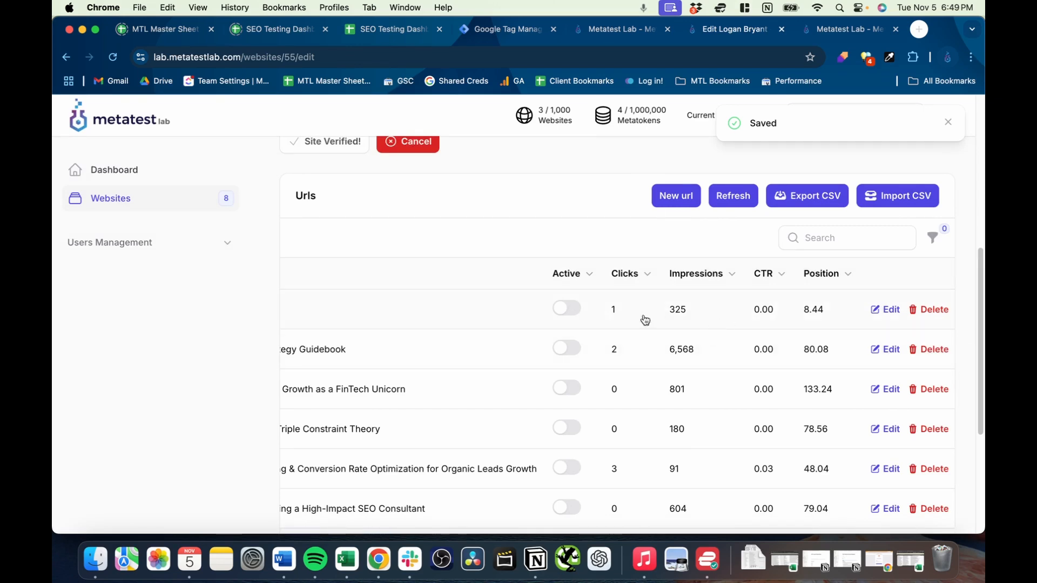
- Activate the metadata change for the /blog URL and check its meta title in the URL table
left_click(566, 308)
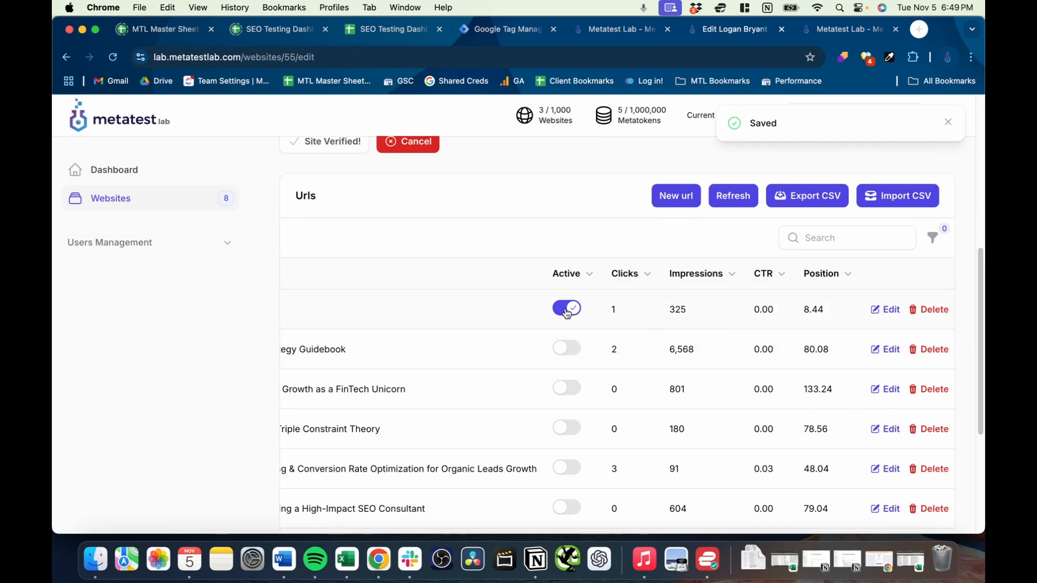
scroll(568, 319, "right", 10)
scroll(540, 320, "left", 4)
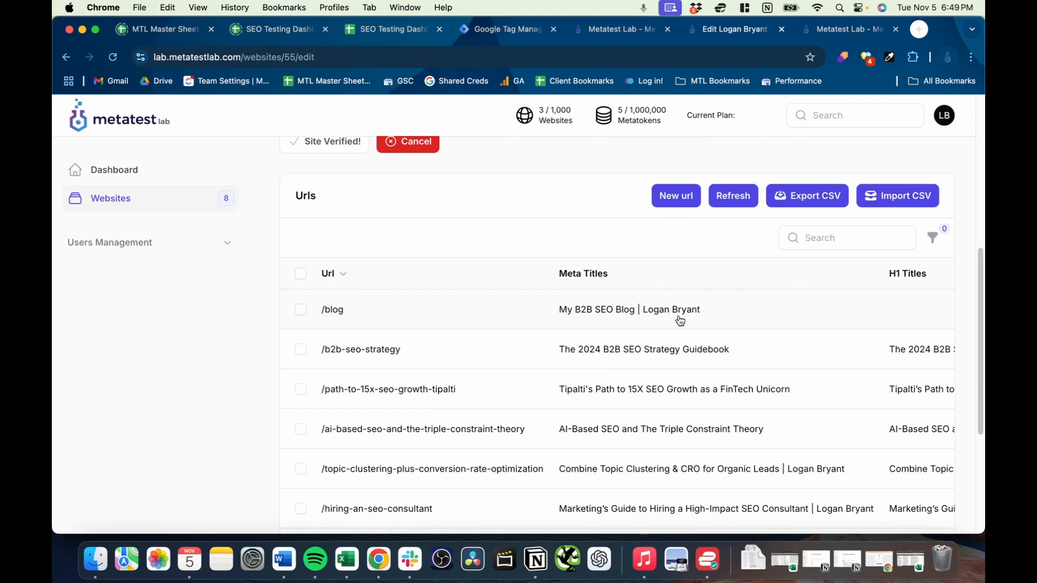
scroll(683, 318, "right", 10)
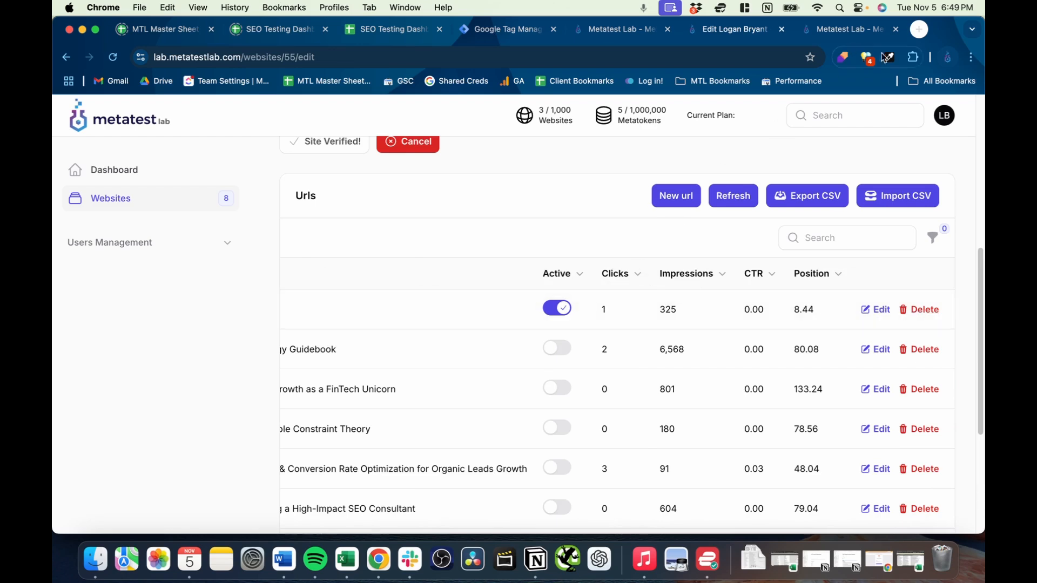
- Load the live site's /blog page in an incognito window, reload it to check the page title, and close the window
left_click(971, 58)
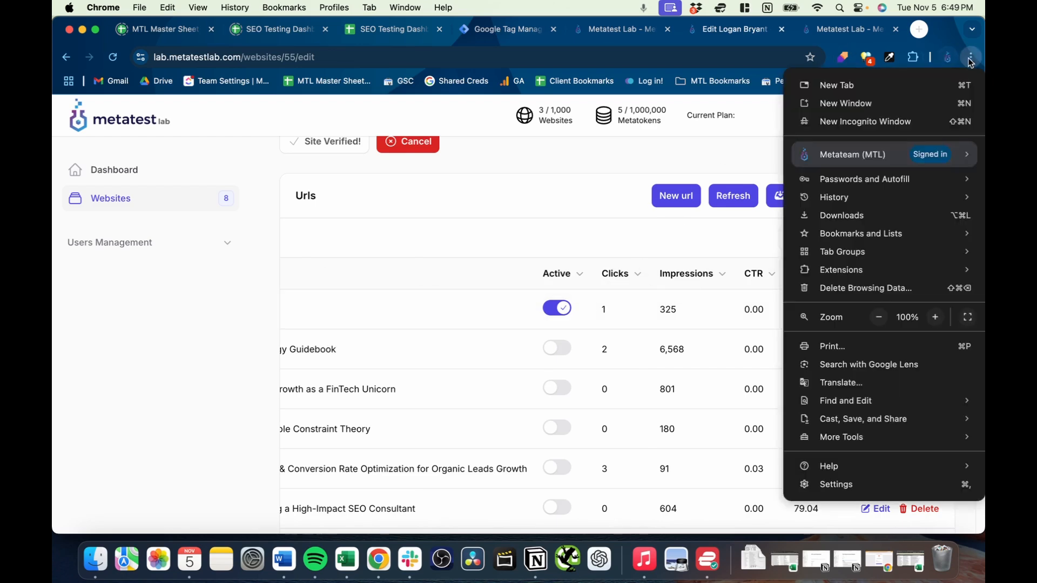
left_click(864, 121)
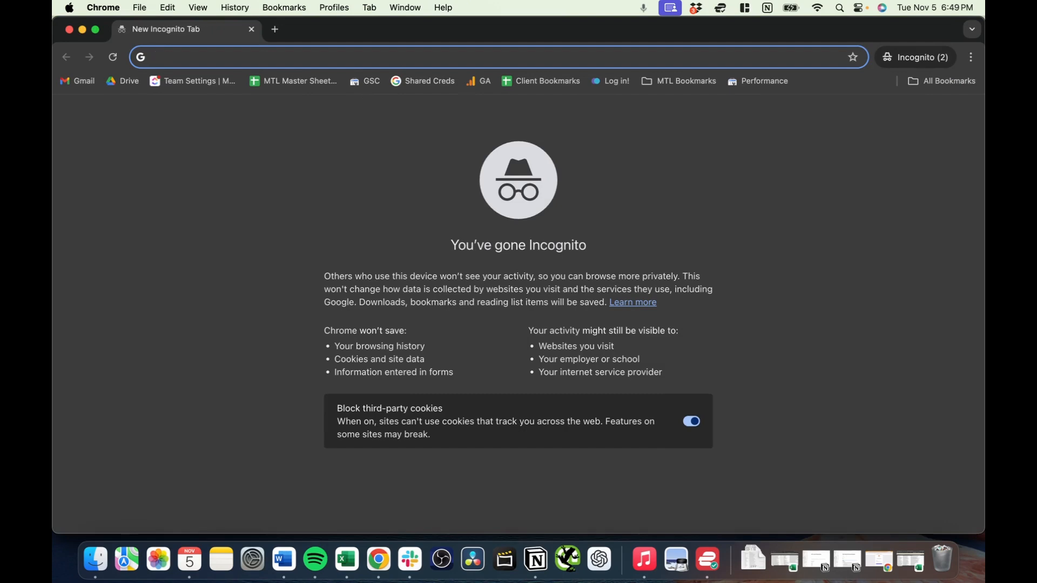
left_click(251, 29)
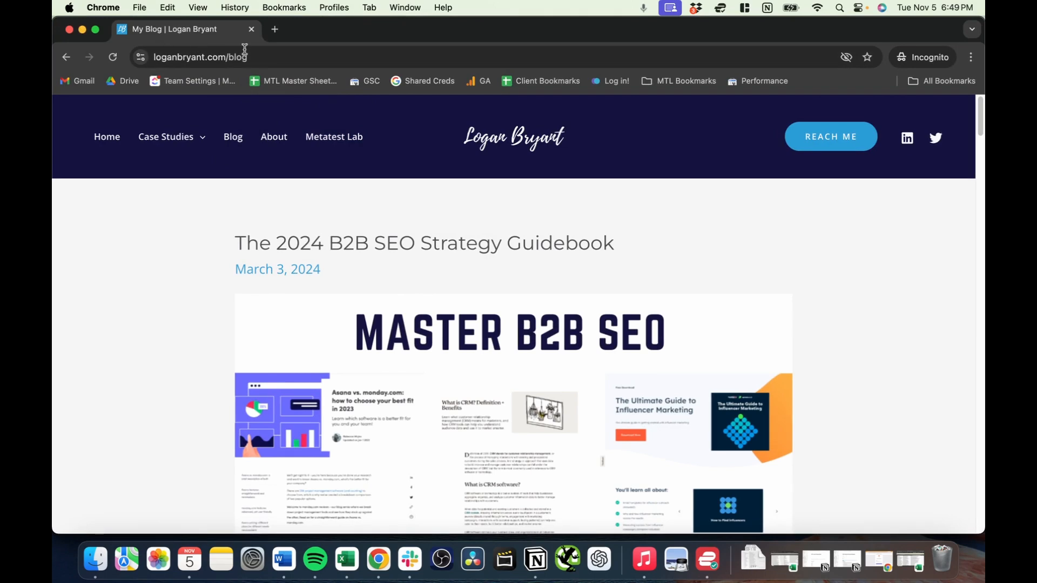
mouse_move(135, 33)
left_mouse_down()
mouse_move(250, 34)
mouse_move(139, 36)
left_mouse_up()
mouse_move(389, 25)
left_mouse_down()
mouse_move(351, 28)
mouse_move(394, 34)
mouse_move(383, 33)
left_mouse_up()
left_click(113, 57)
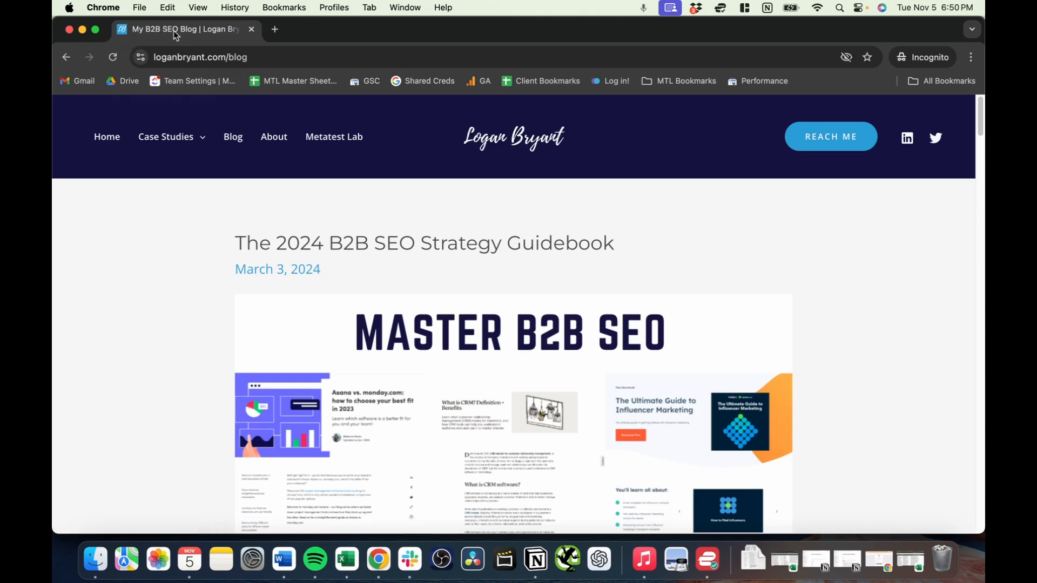
left_click(252, 29)
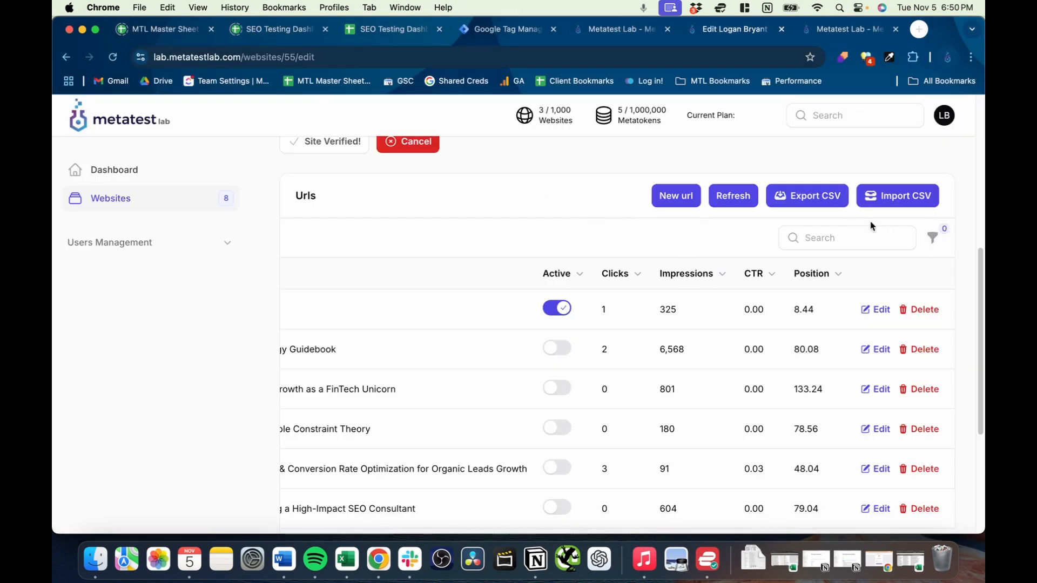
- Deactivate the /blog URL's metadata change, clear its new meta title, and save the changes
left_click(557, 309)
left_click(881, 312)
key("BackSpace")
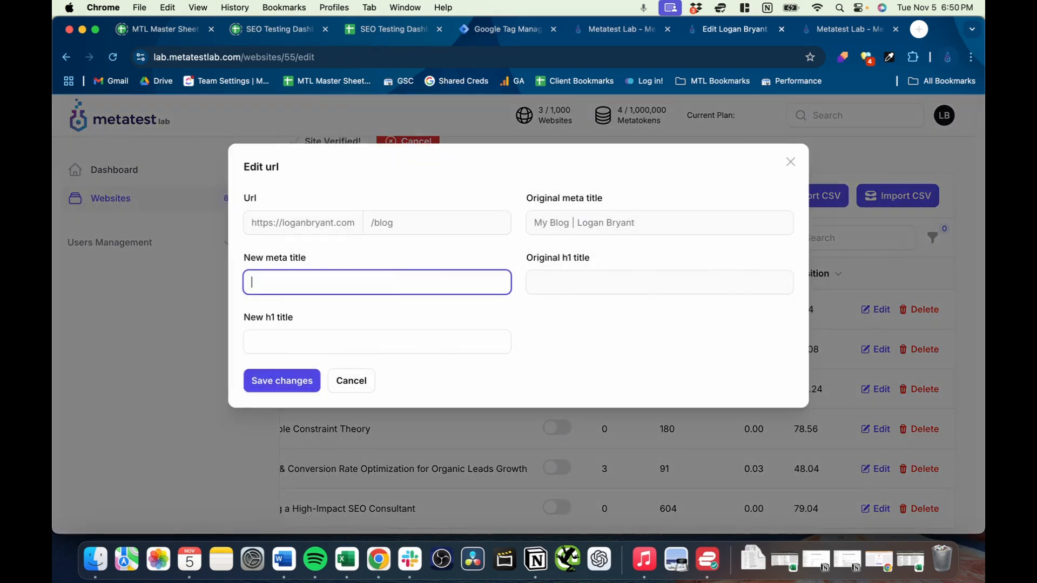
left_click(302, 385)
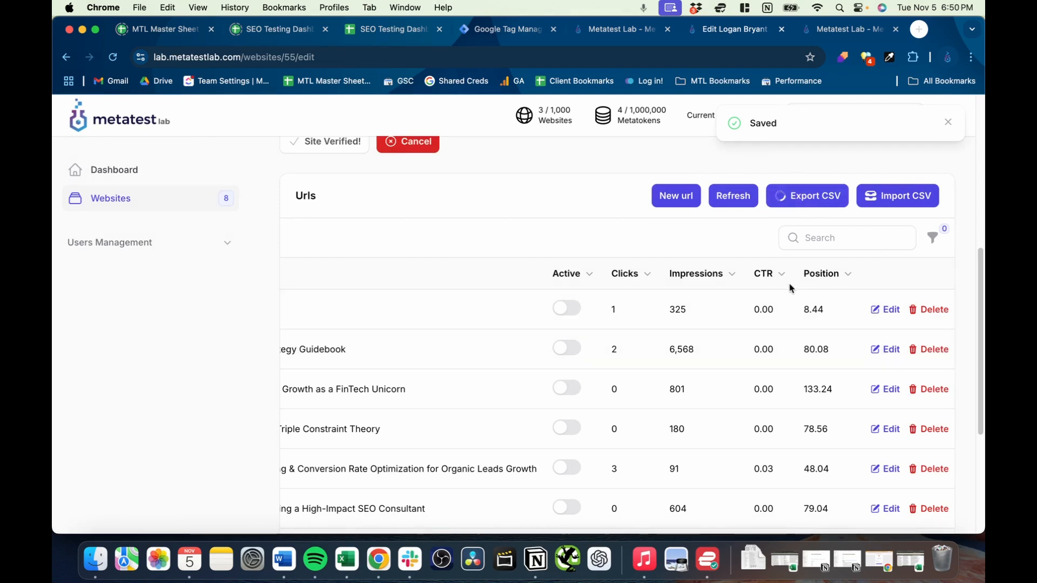
- Export the site's URLs to a CSV file and open the exported file in Excel
left_click(889, 89)
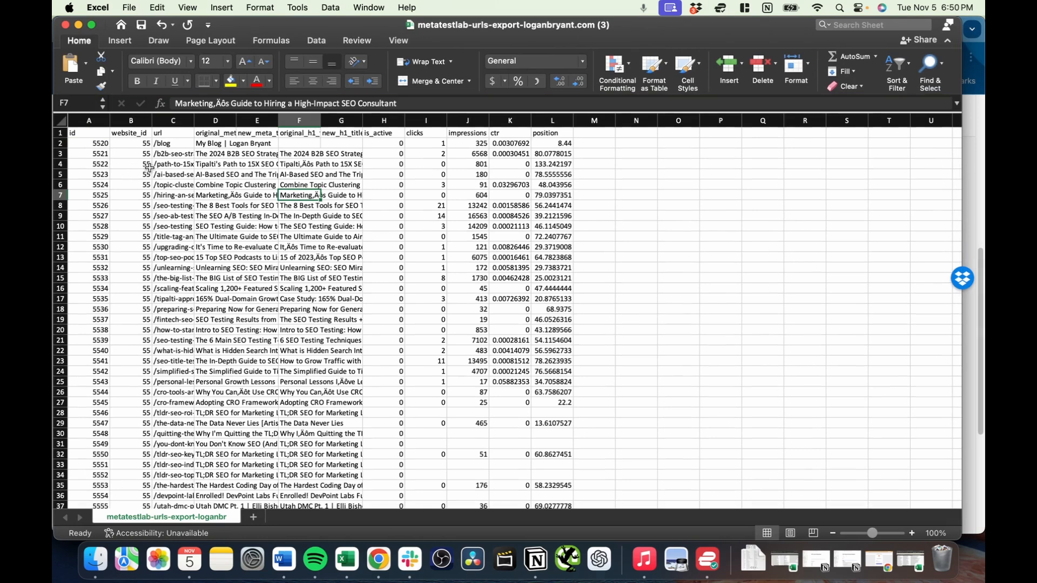
- Widen the url and original_meta_title columns of the exported sheet so their text is readable
left_click(170, 165)
left_click_drag(194, 119, 329, 112)
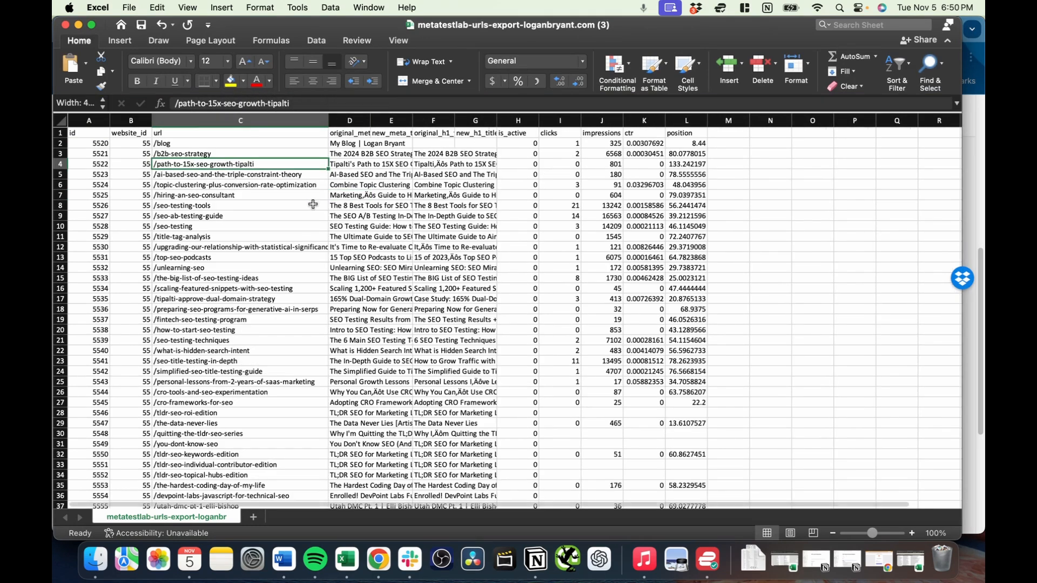
left_click(296, 211)
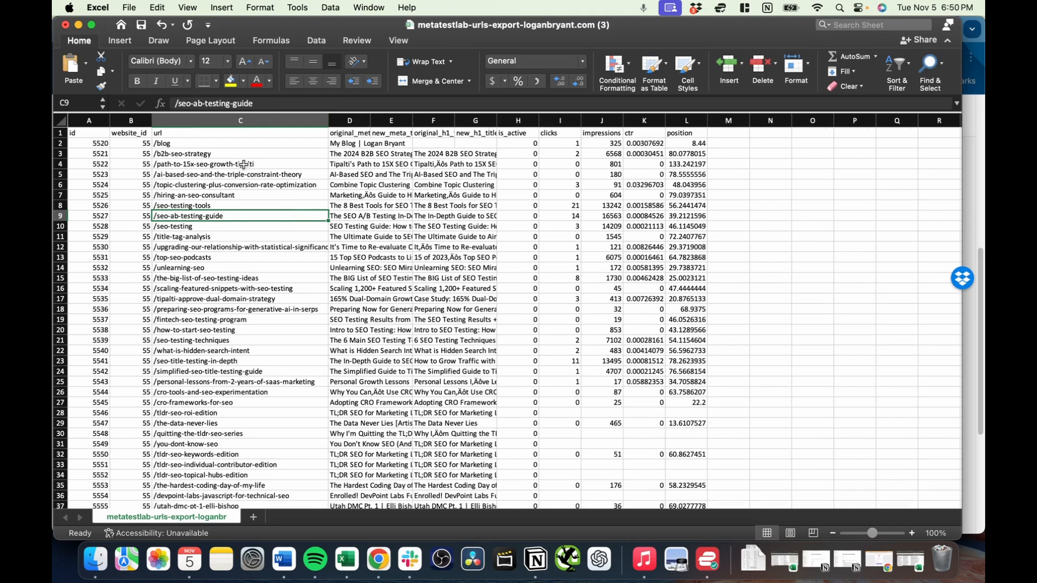
left_click(361, 174)
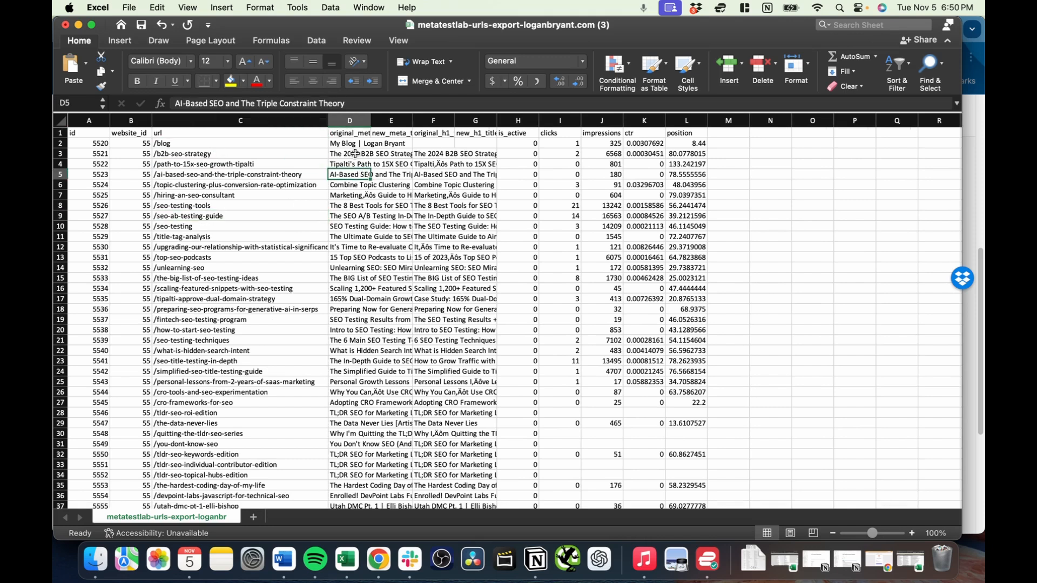
left_click(350, 120)
left_click(383, 163)
left_click_drag(370, 120, 501, 120)
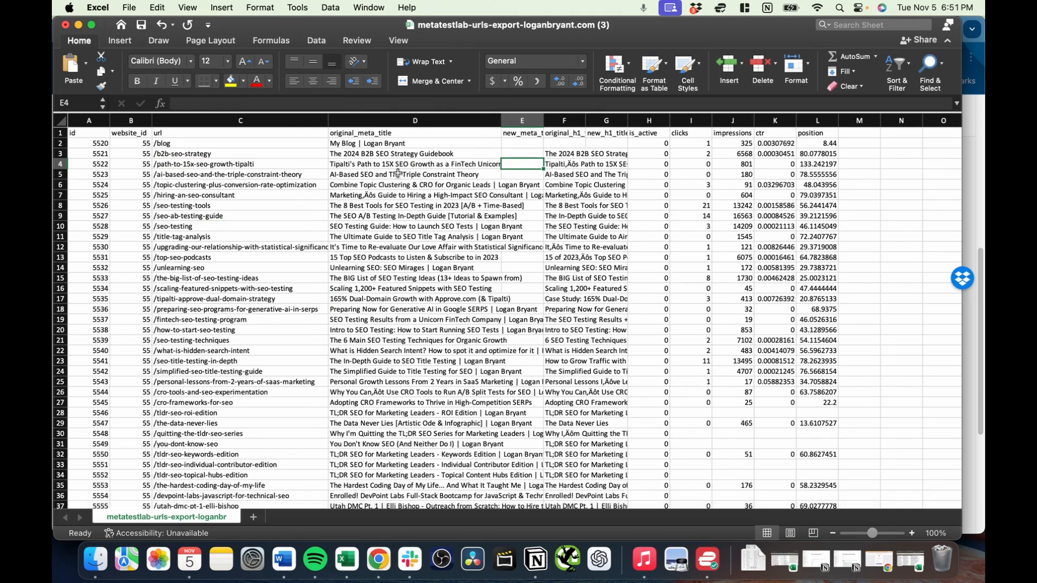
- Widen the new_meta_title column and select its empty cell in the /blog row
left_click(472, 174)
left_click(524, 162)
left_click(553, 154)
left_click_drag(543, 120, 610, 123)
left_click(530, 154)
left_click(531, 141)
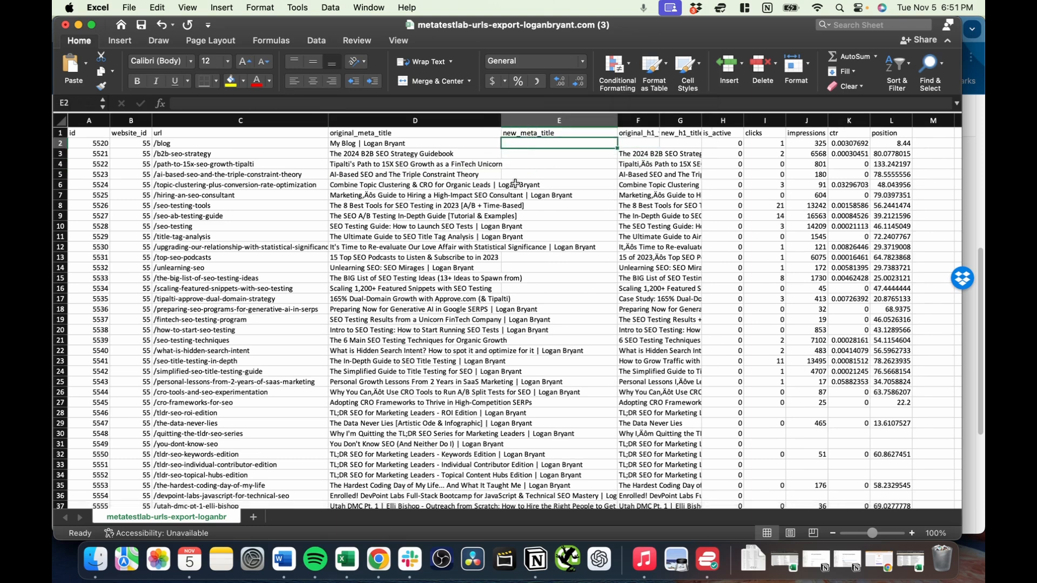
- Widen the original_h1_title and new_h1_title columns and select the empty new H1 cell in the /blog row
left_click(648, 162)
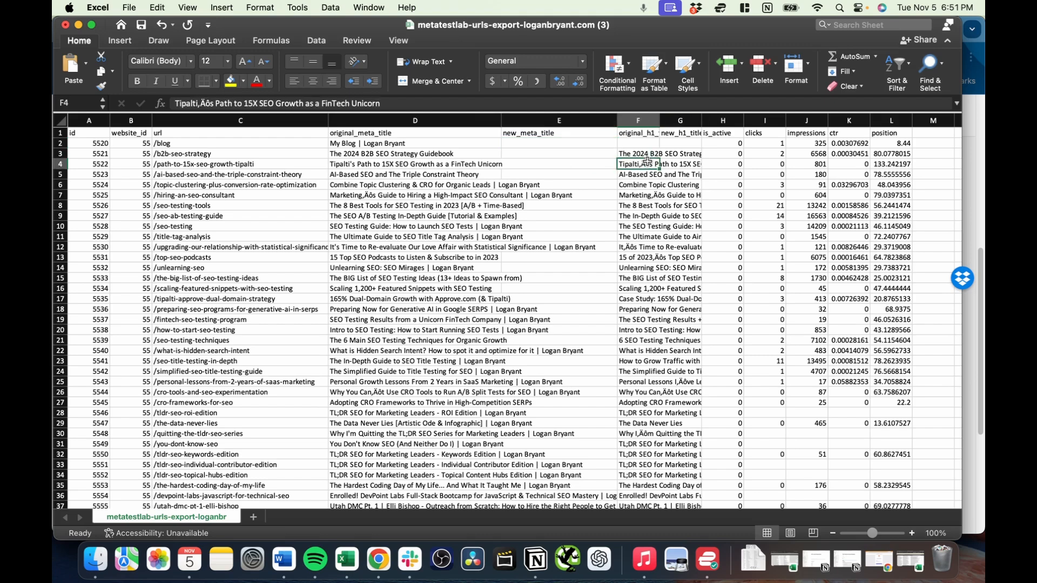
left_click_drag(665, 121, 800, 121)
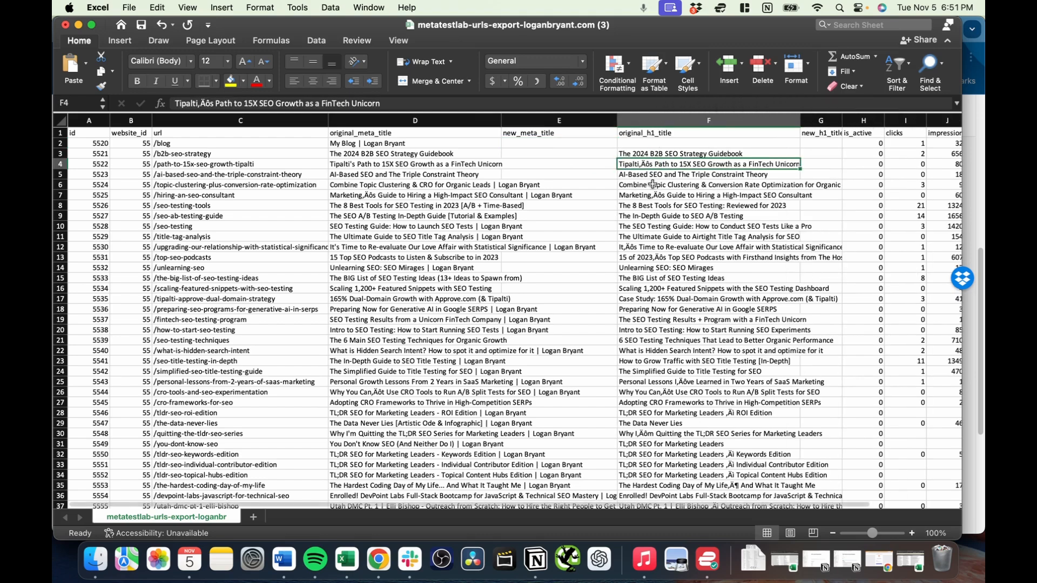
left_click(681, 154)
left_click(723, 237)
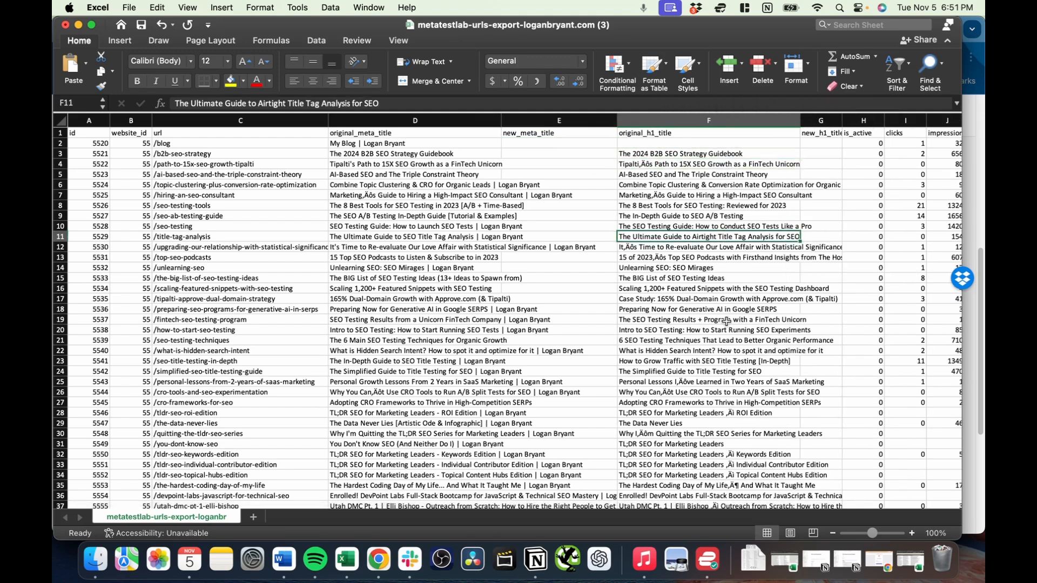
scroll(729, 323, "down", 2)
scroll(729, 323, "up", 2)
left_click_drag(843, 120, 897, 116)
left_click(848, 144)
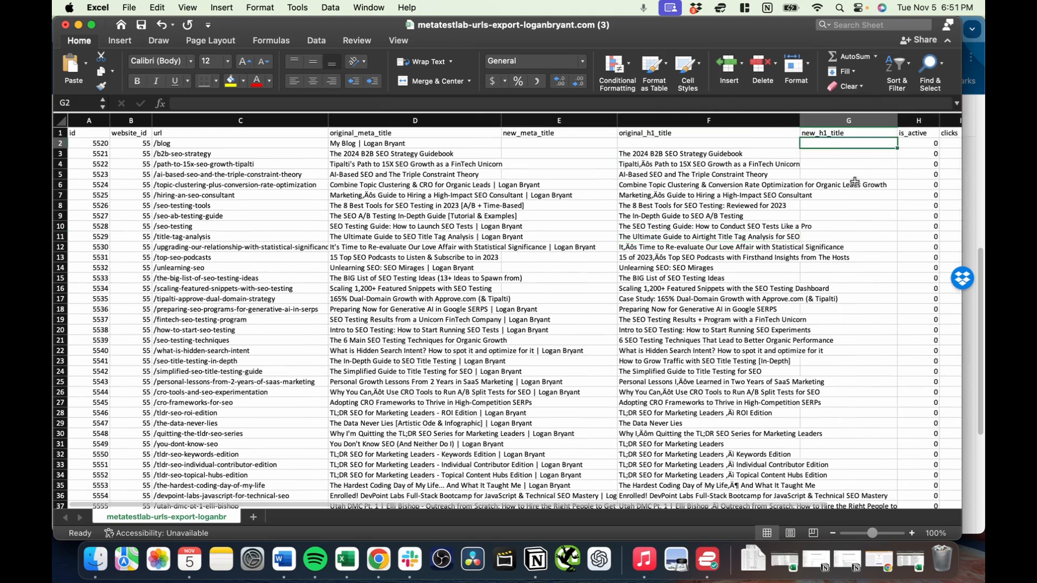
- Examine the clicks, impressions, ctr and position columns of the exported URLs
scroll(747, 182, "right", 8)
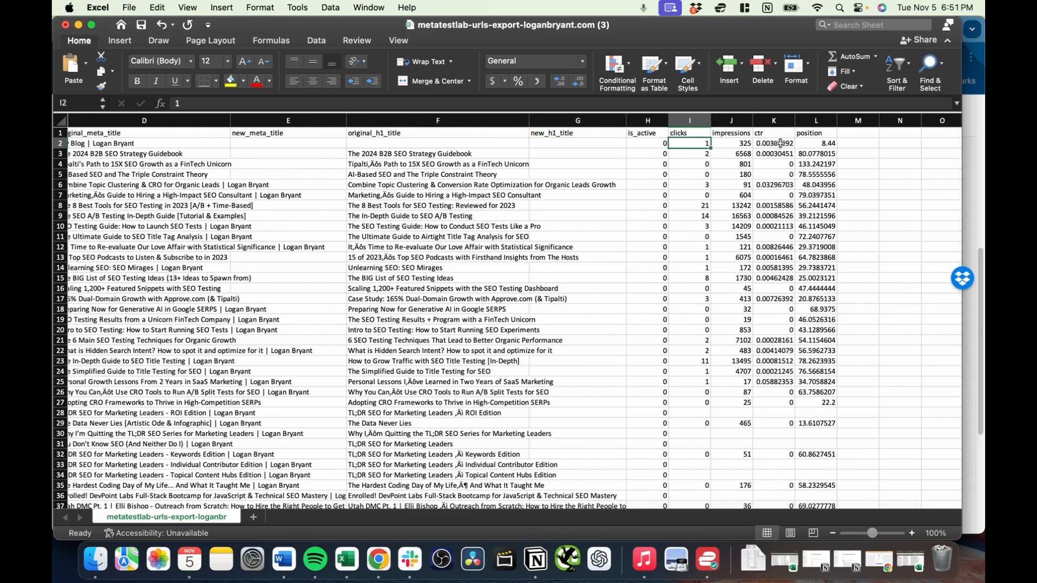
left_click(827, 143)
left_click(691, 133)
left_click(743, 143)
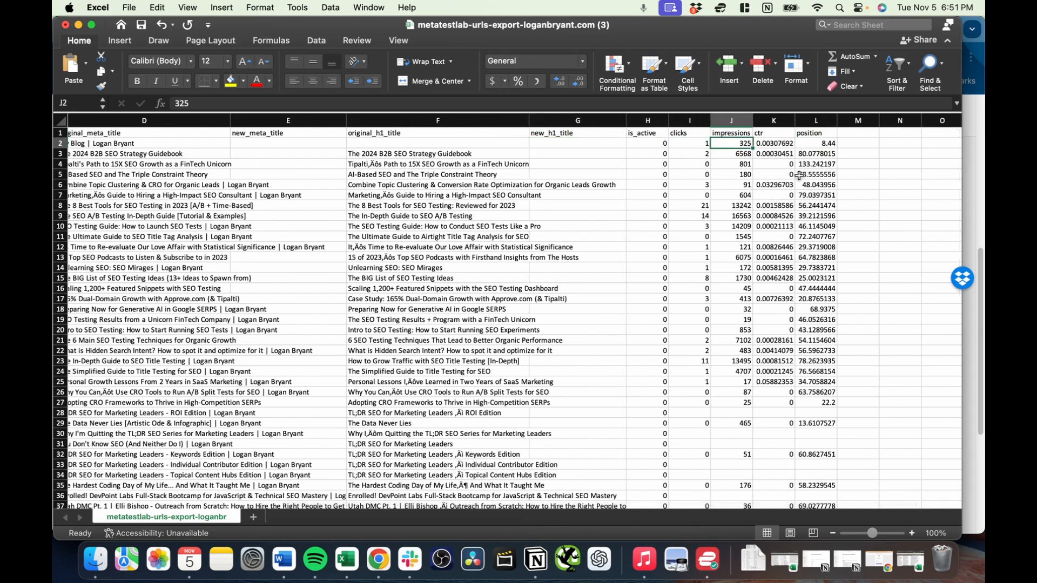
left_click(738, 206)
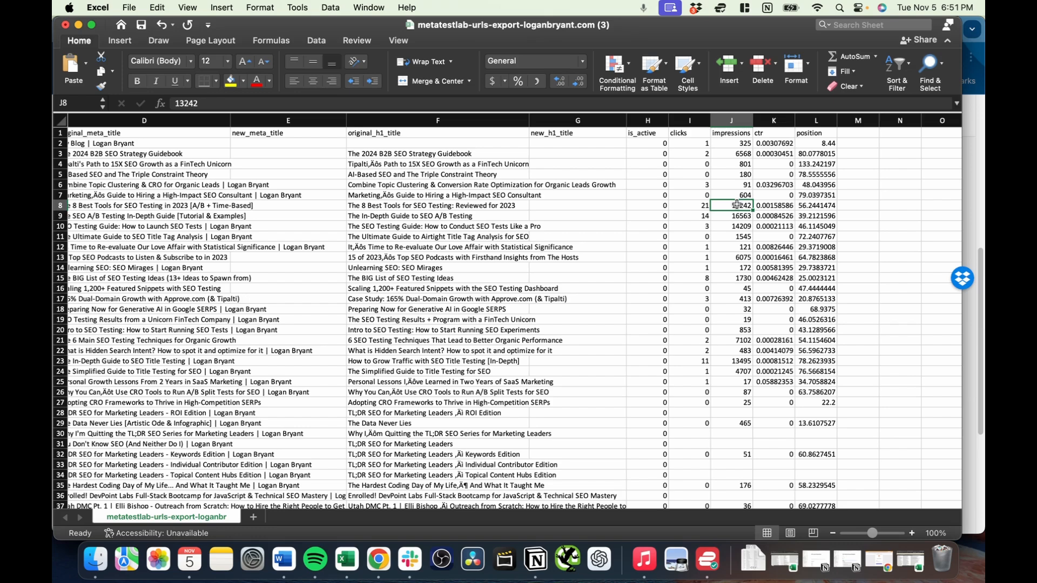
left_click(531, 216)
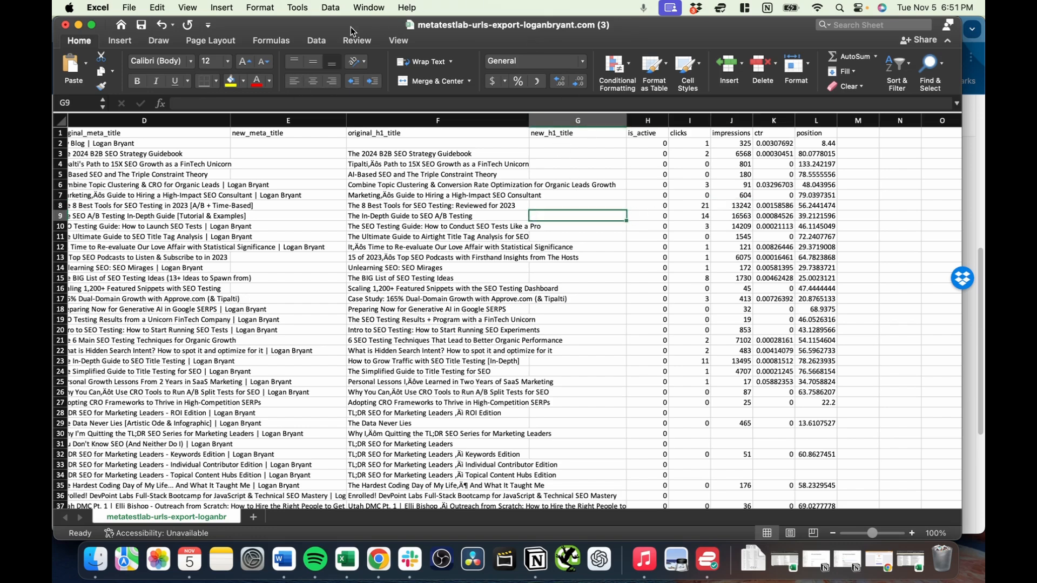
- Minimize the raw export, bring up the minimized workbook with completed titles, and examine its new_meta_title column
left_click_drag(287, 24, 52, 121)
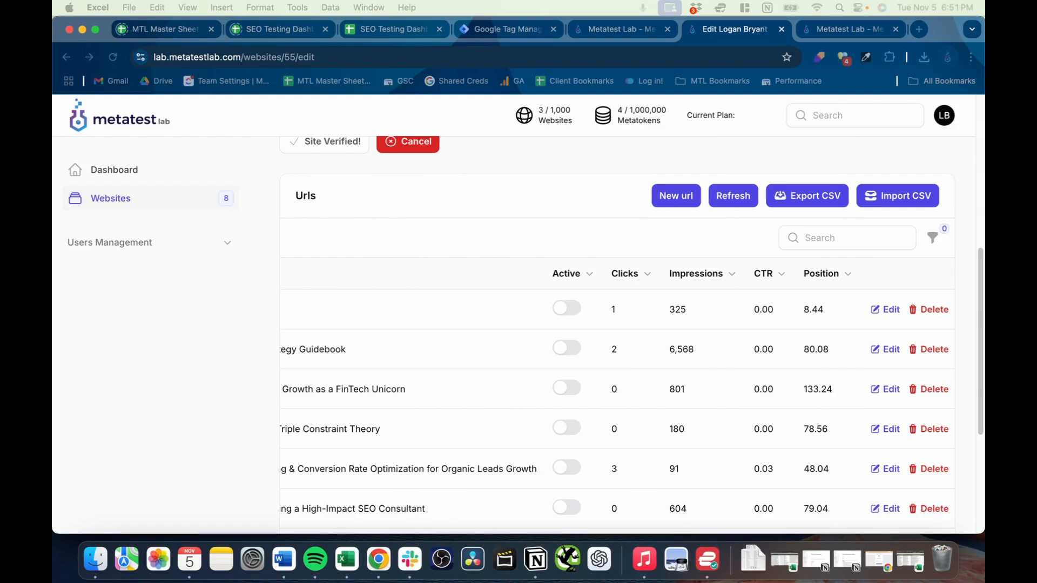
left_click(911, 560)
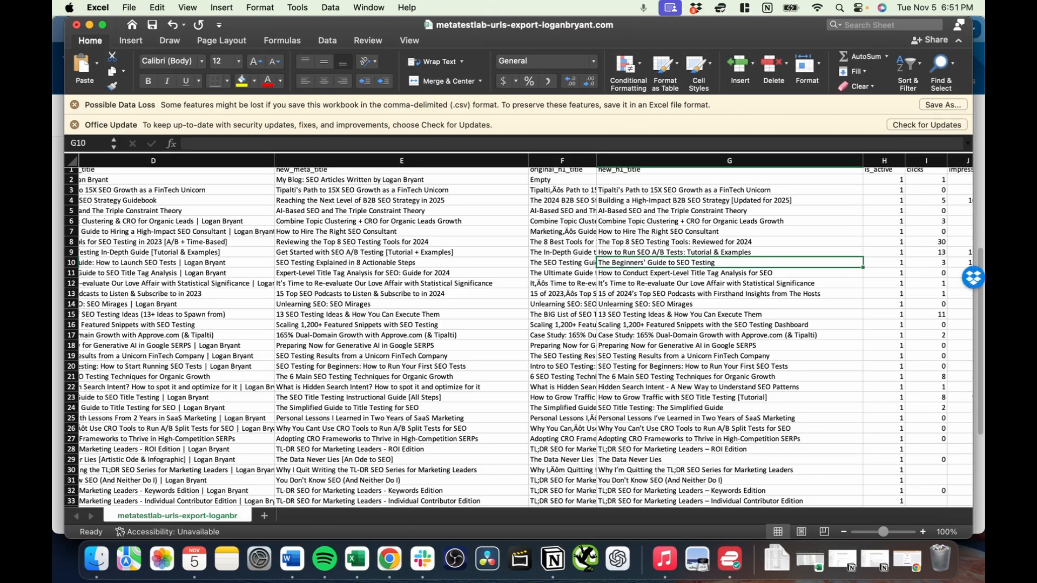
left_click_drag(378, 3, 476, 3)
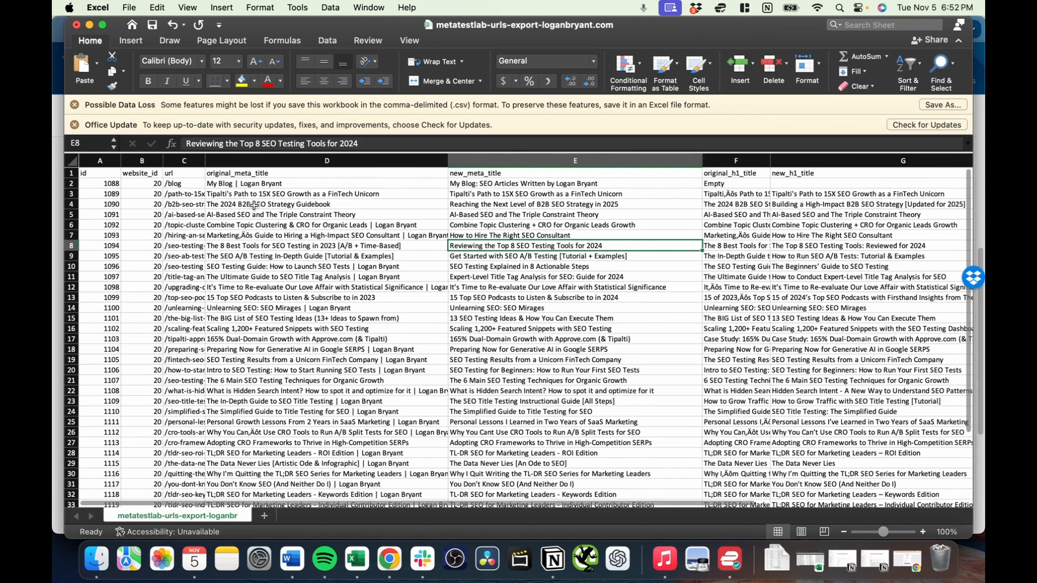
left_click(263, 161)
left_click(534, 218)
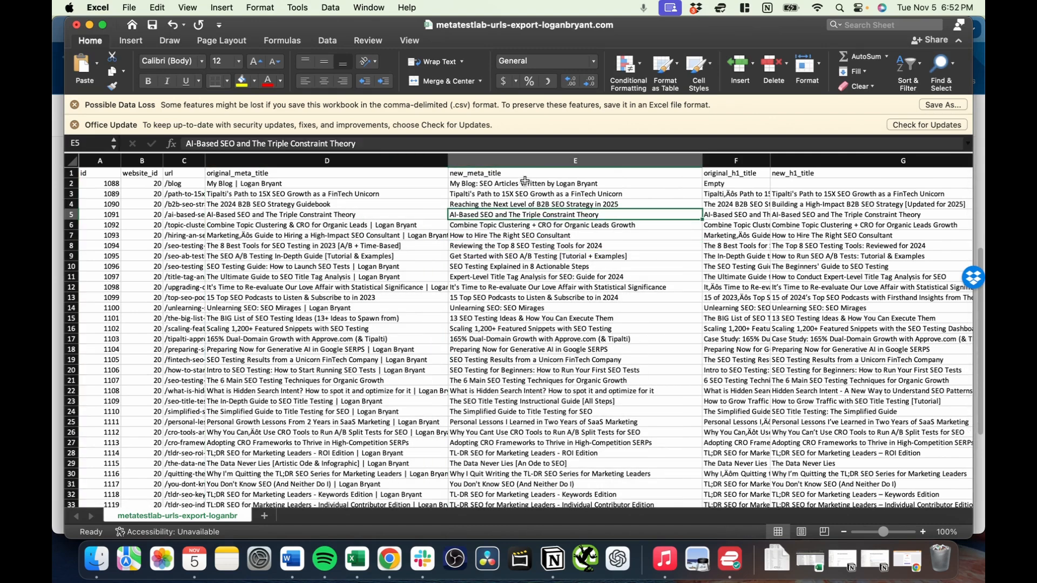
left_click(525, 161)
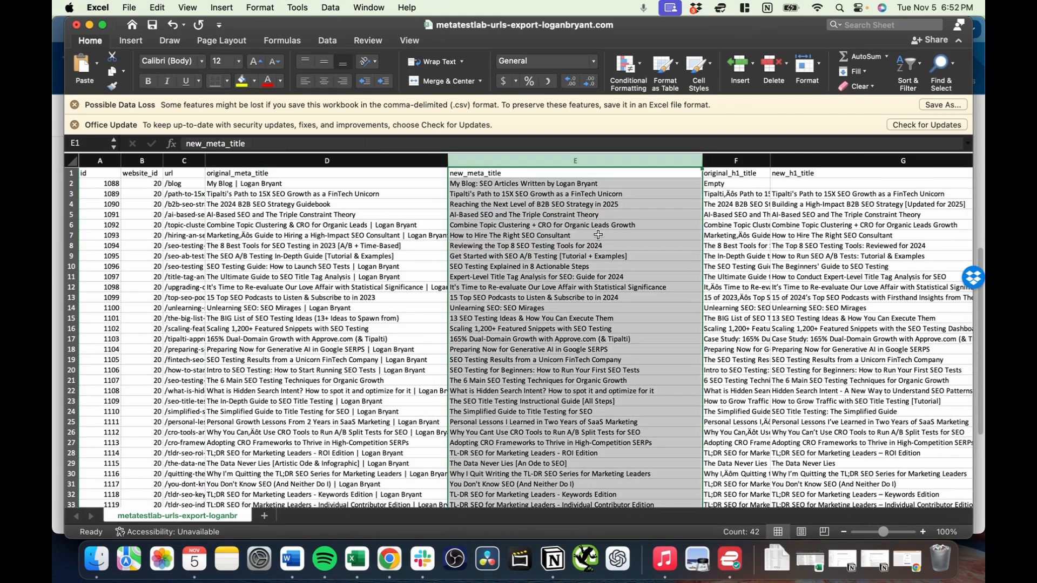
left_click(570, 194)
scroll(654, 266, "right", 3)
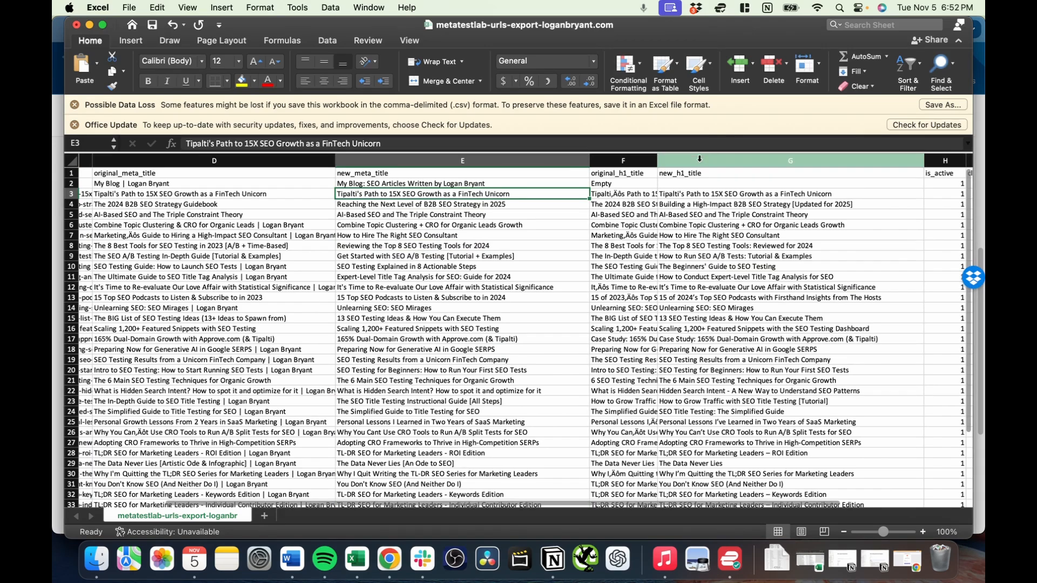
- Review the new H1 and meta titles in the completed workbook, then close it without saving
left_click(767, 161)
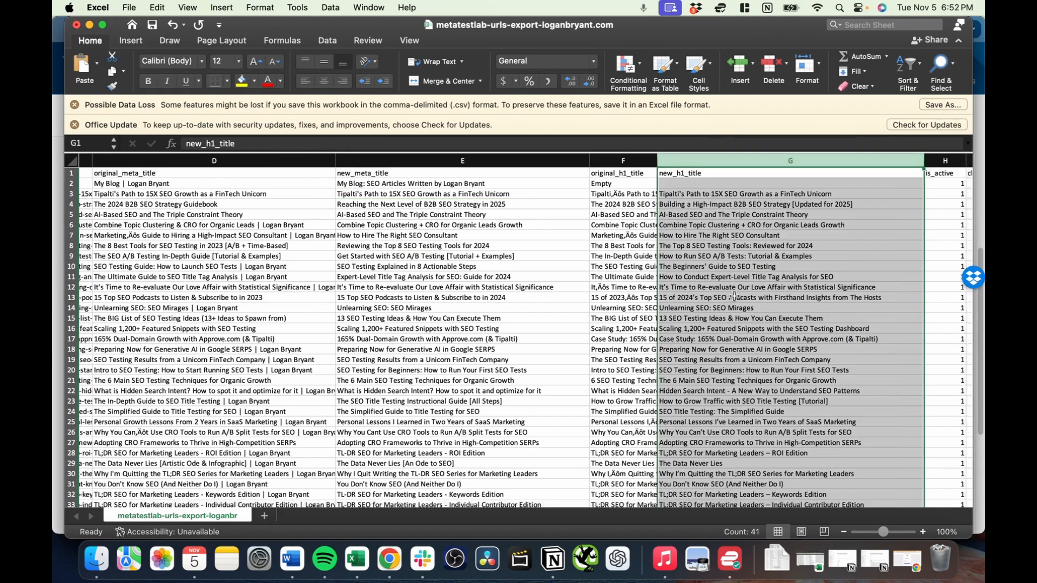
left_click(472, 247)
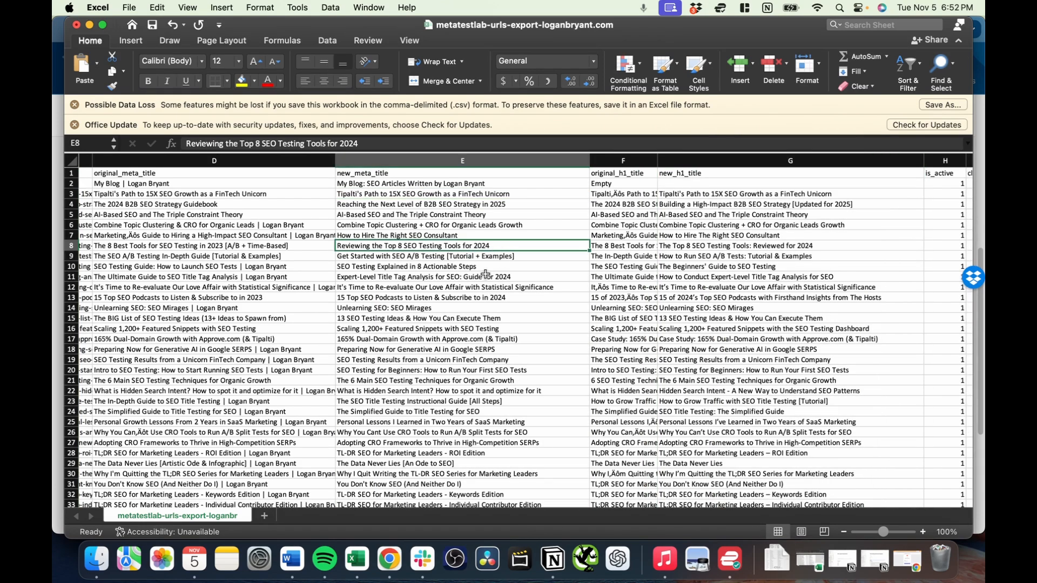
scroll(487, 277, "down", 10)
scroll(487, 303, "up", 10)
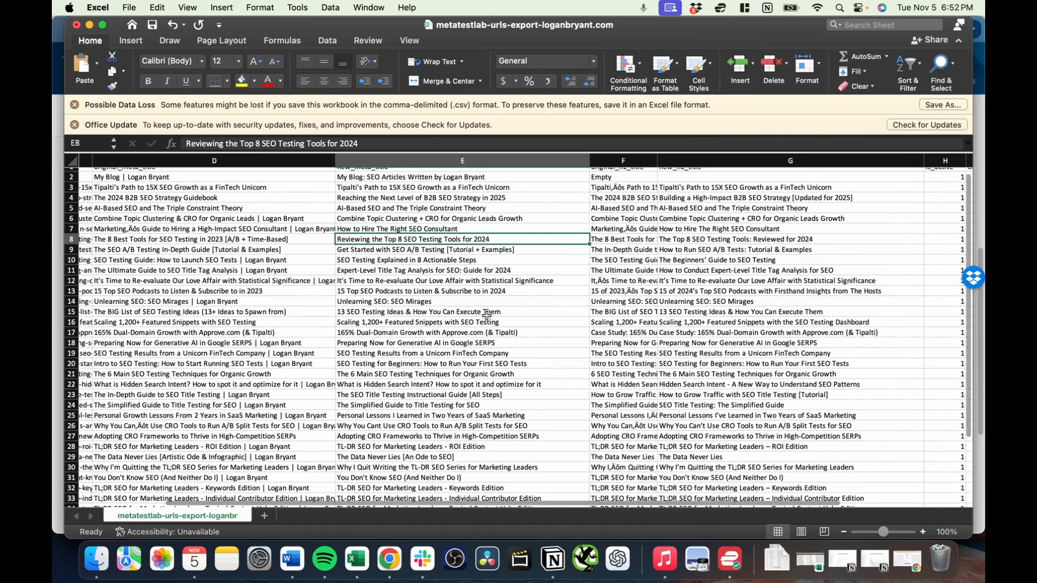
scroll(487, 315, "up", 1)
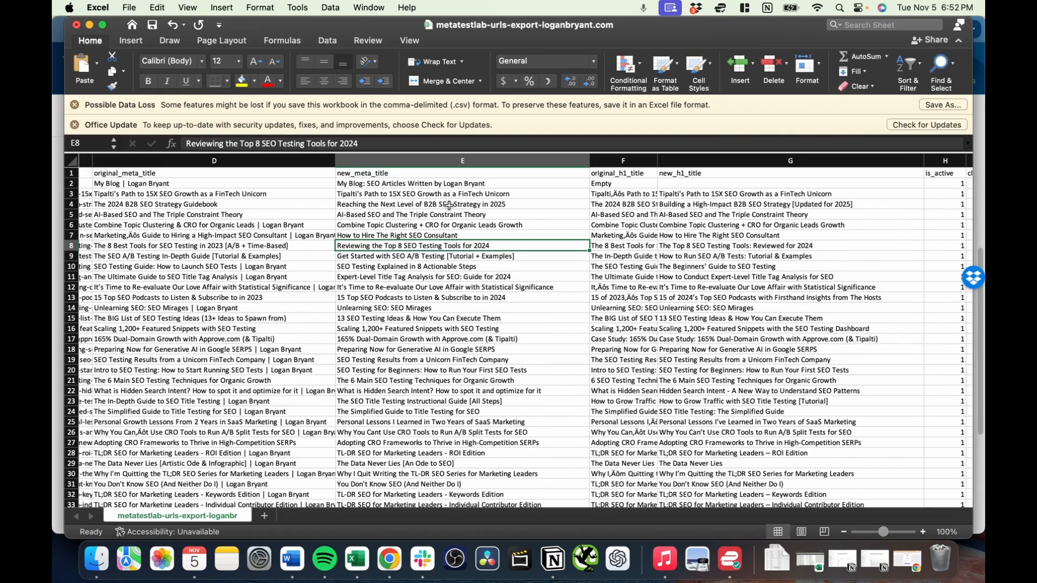
left_click(464, 318)
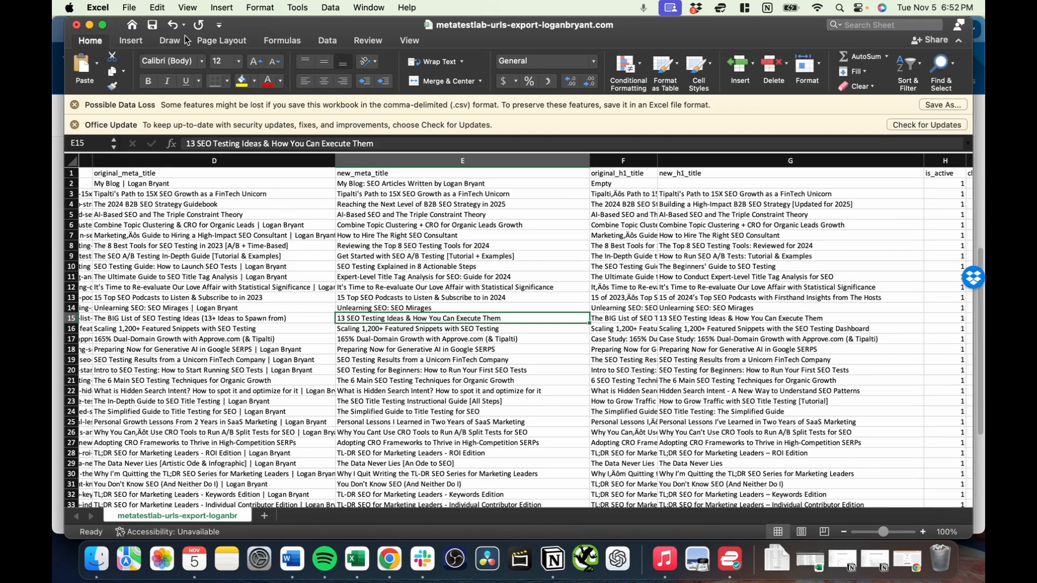
left_click(77, 25)
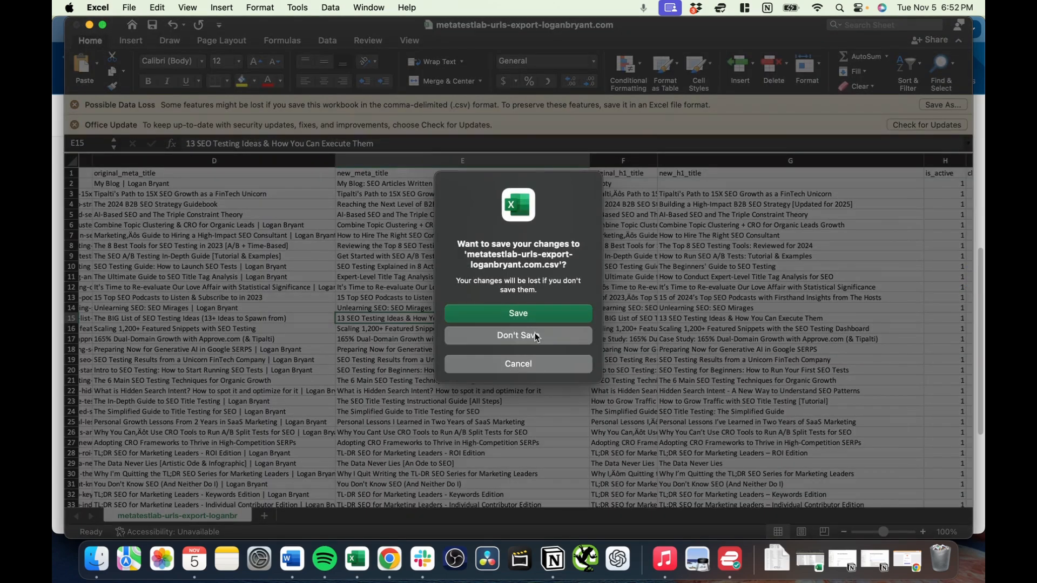
left_click(547, 336)
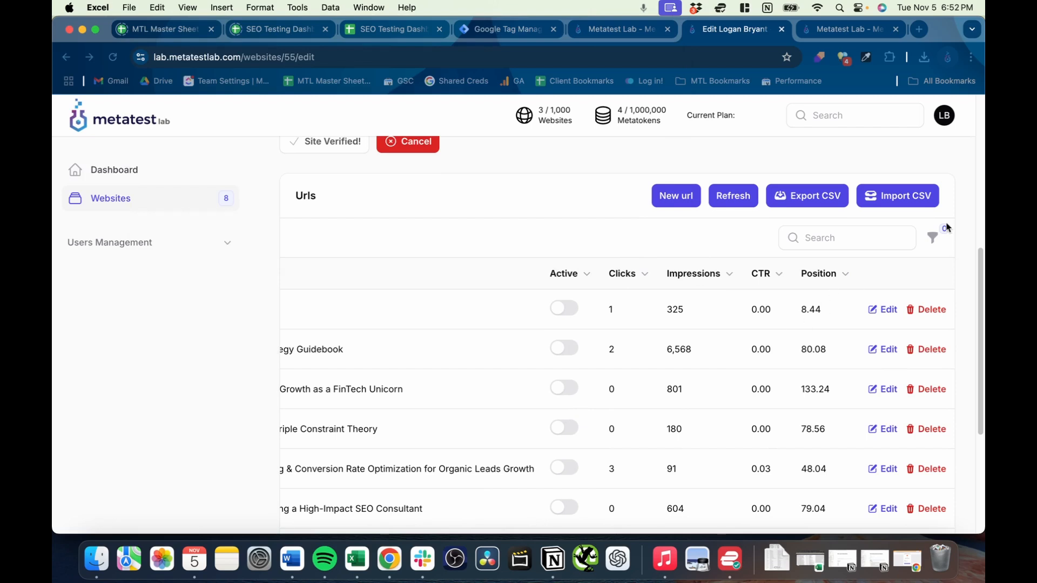
- Import the completed CSV file into the website's URLs and check the new meta and H1 titles in the table
left_click(900, 202)
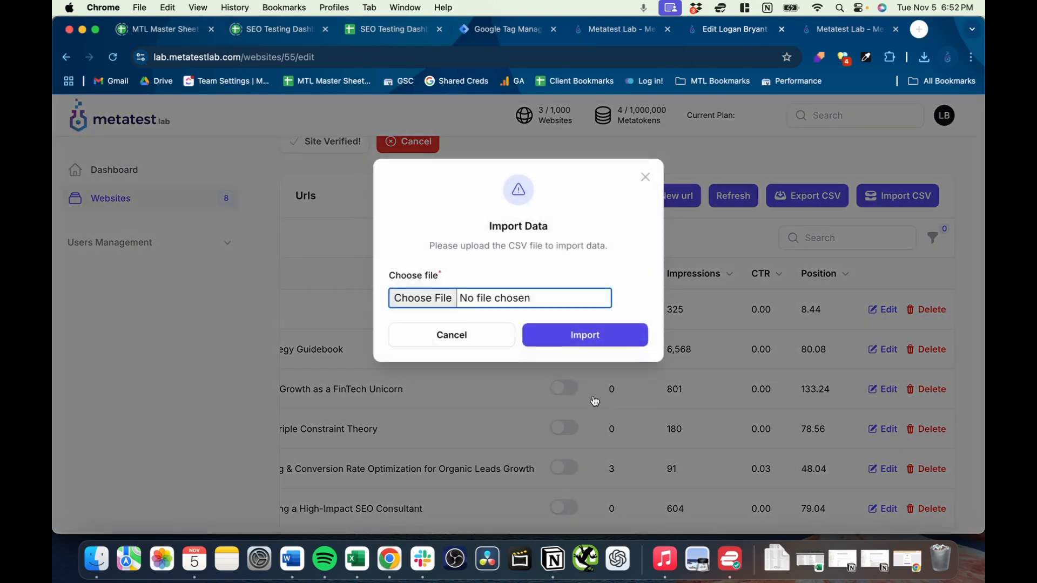
left_click(502, 311)
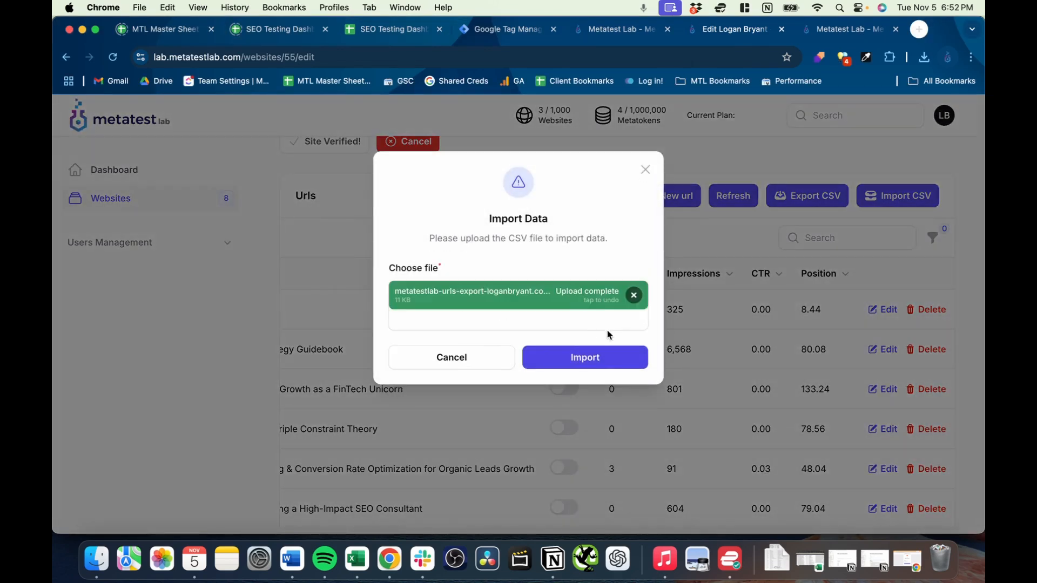
left_click(594, 360)
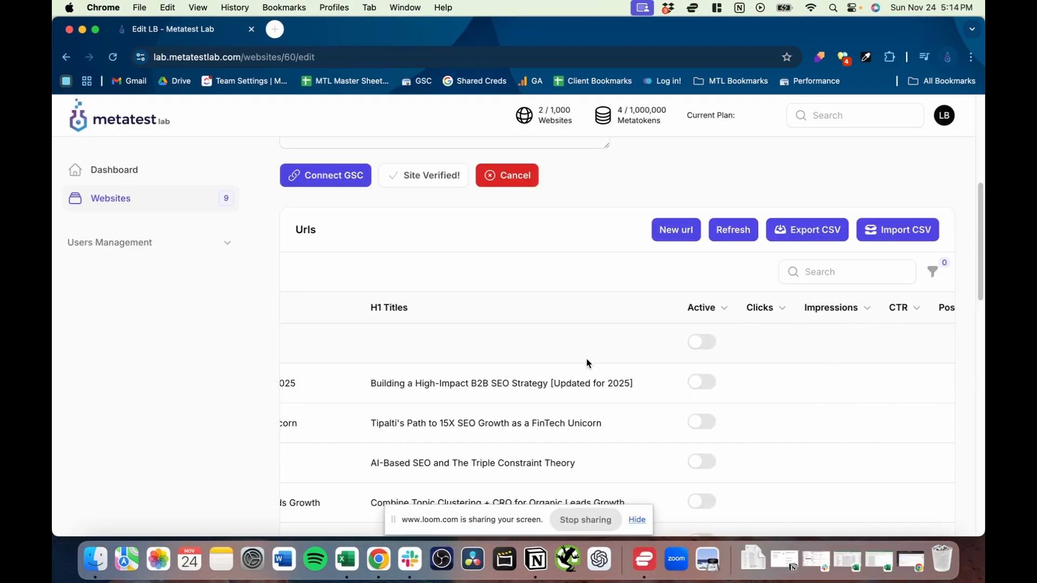
scroll(589, 363, "left", 5)
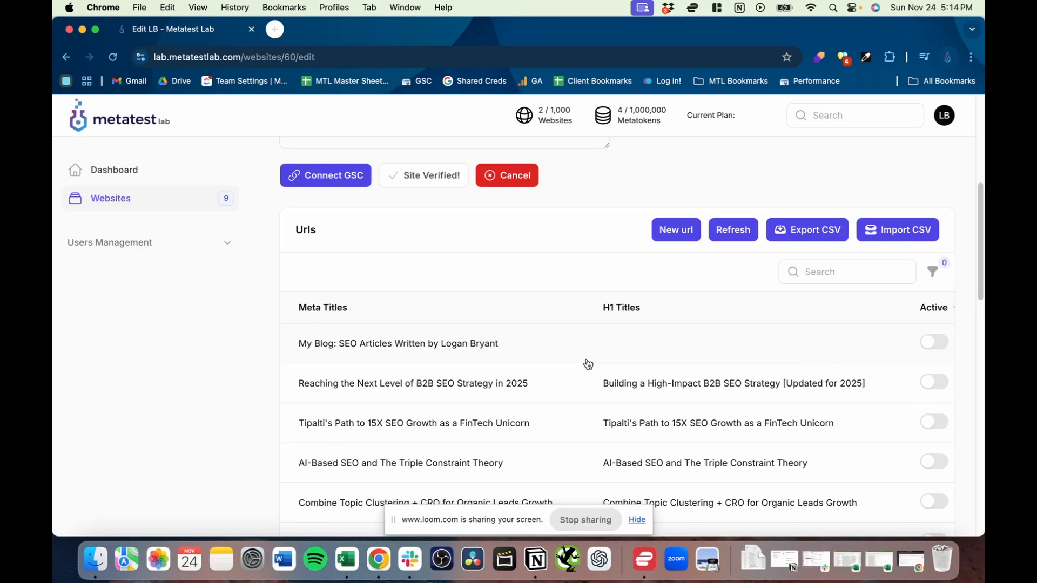
scroll(545, 349, "left", 5)
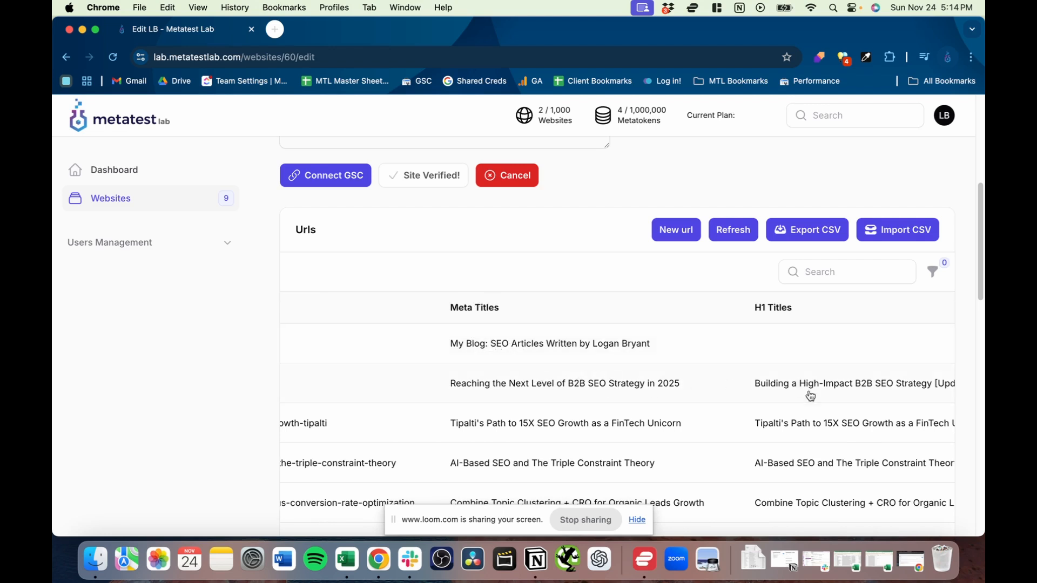
scroll(805, 389, "down", 2)
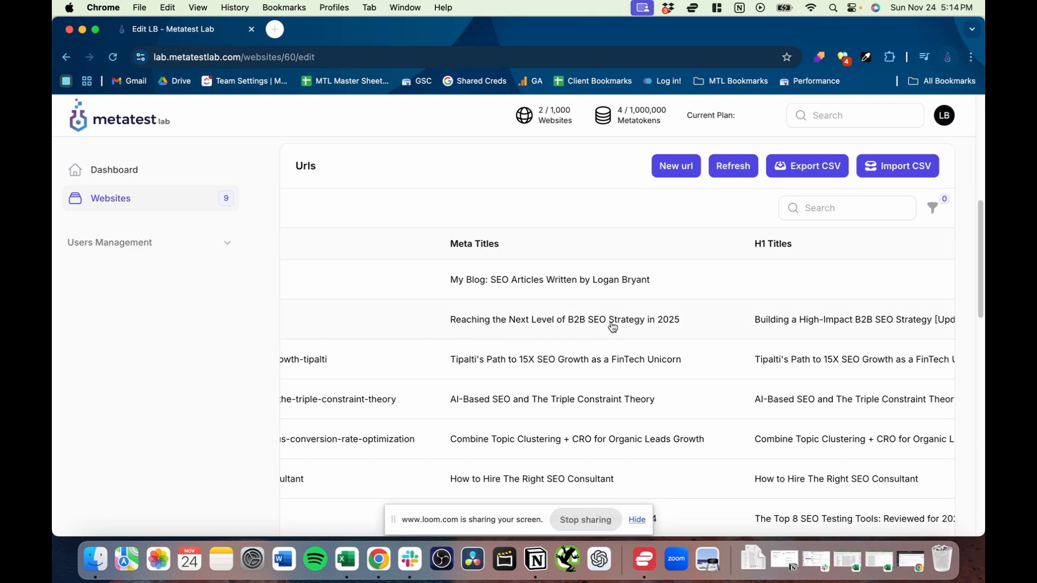
scroll(613, 326, "left", 4)
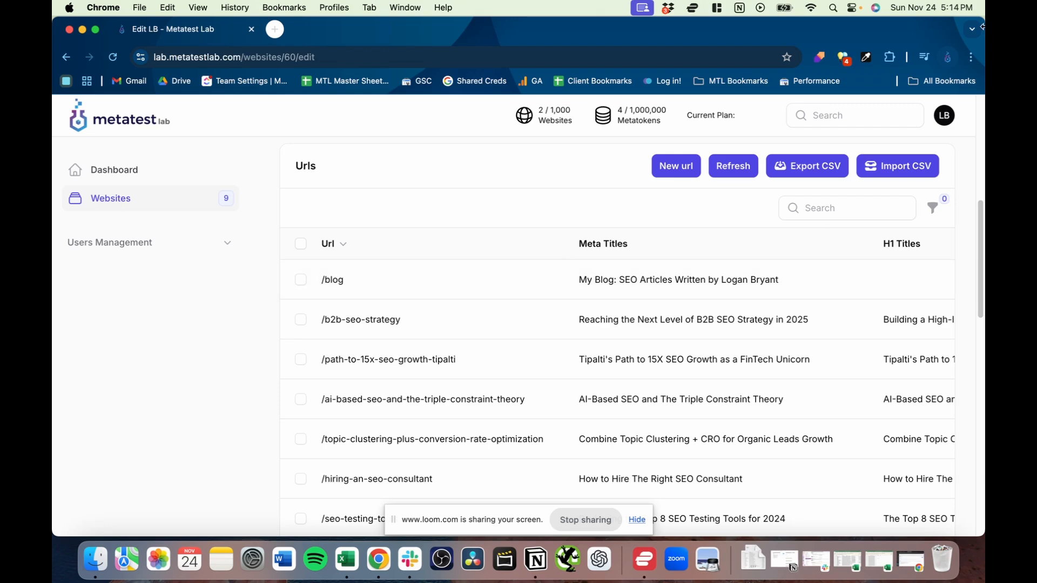
- Load the live site's /b2b-seo-strategy page in an incognito window and check its page title and H1 heading
left_click(971, 57)
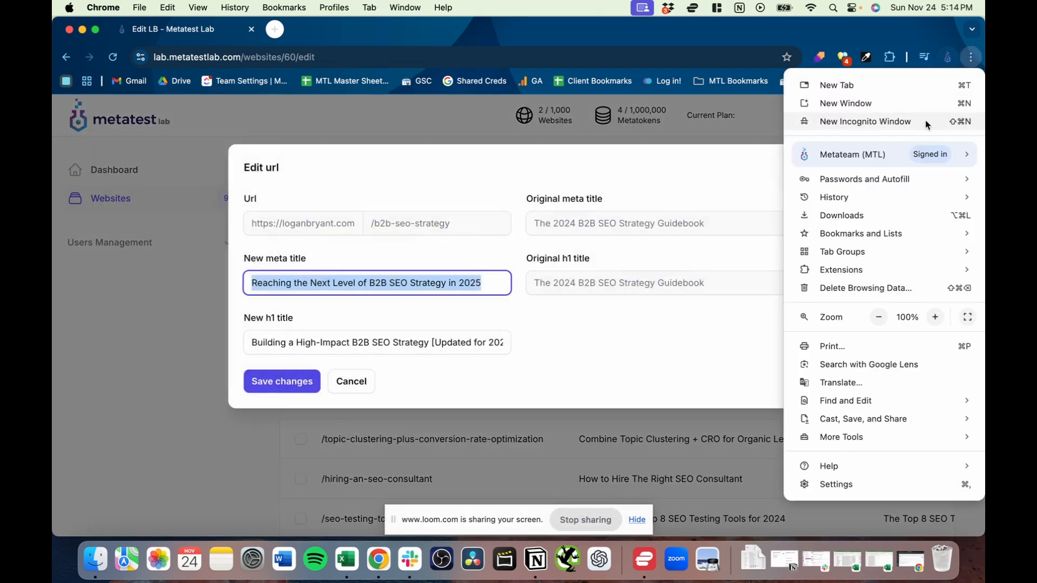
left_click(593, 335)
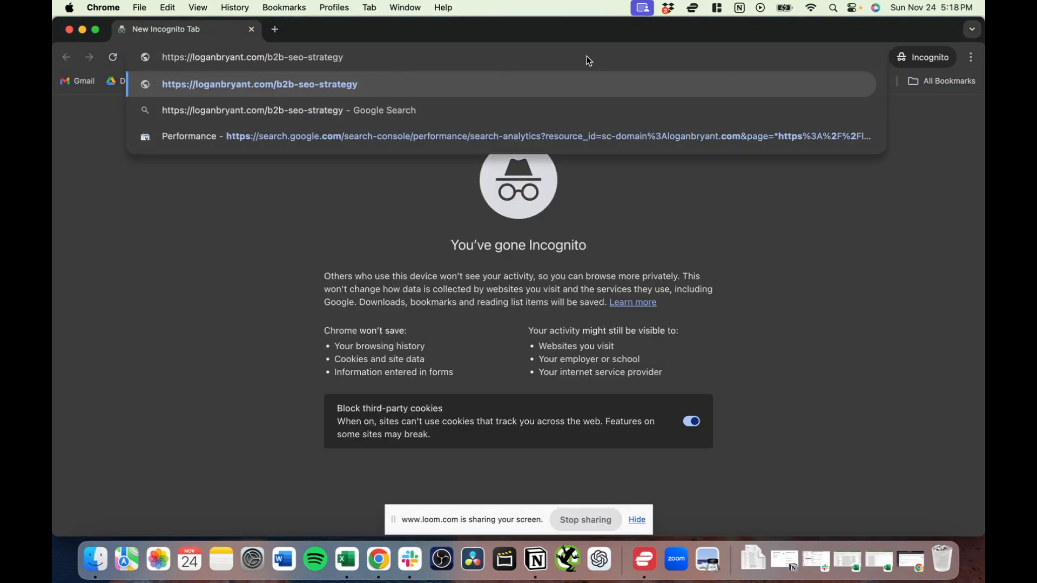
key("Return")
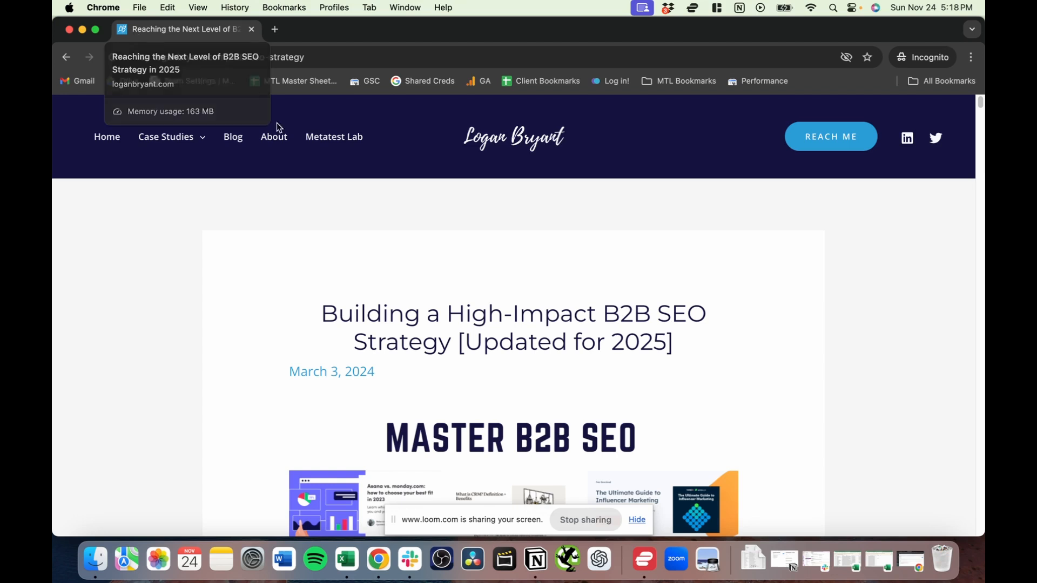
left_click_drag(320, 317, 697, 343)
scroll(754, 319, "down", 10)
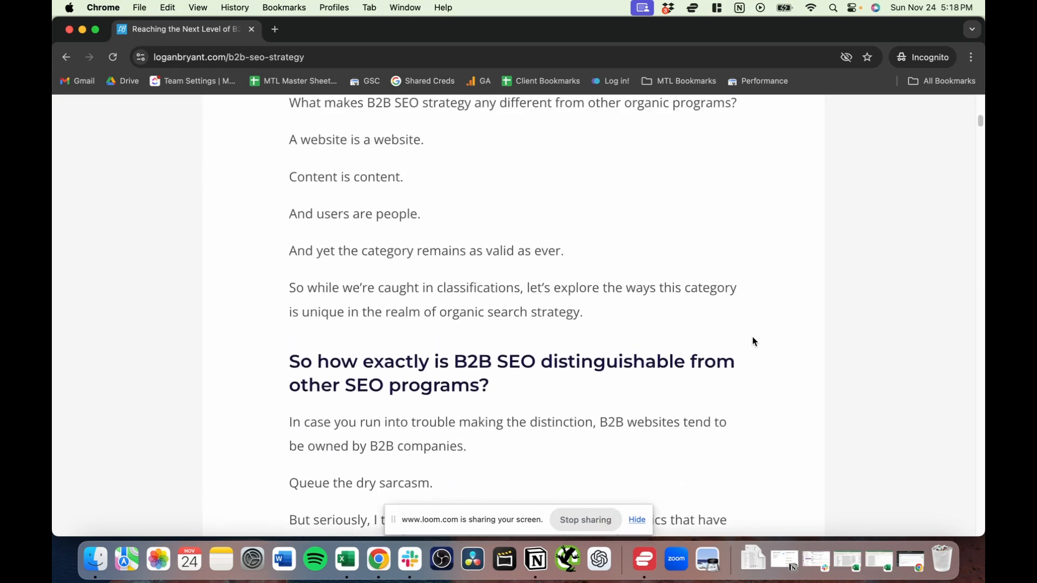
- Close the live page's incognito window and review the H1 titles and Active toggles in the website's URLs table
scroll(753, 340, "up", 15)
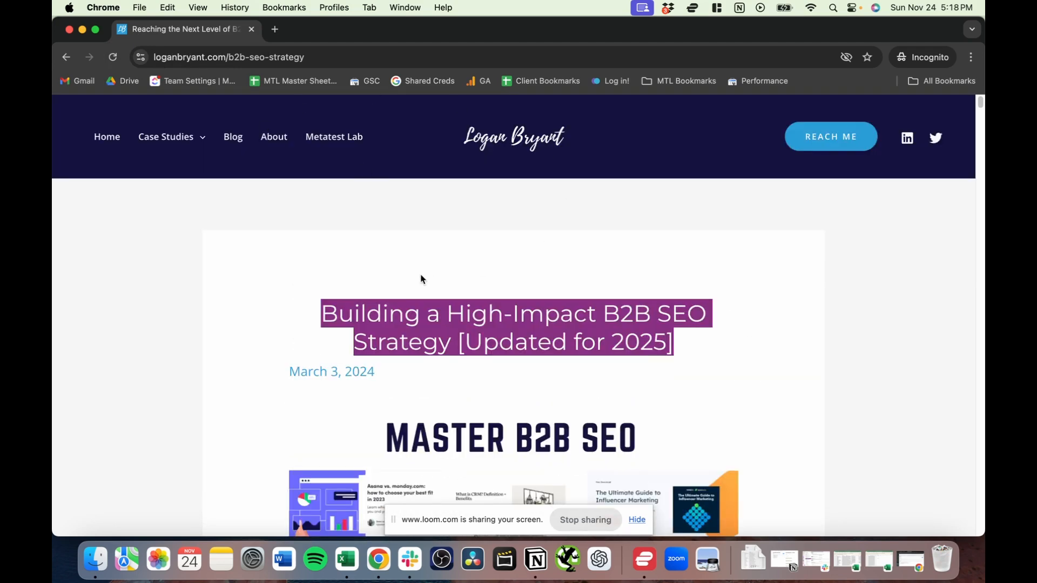
left_click(252, 30)
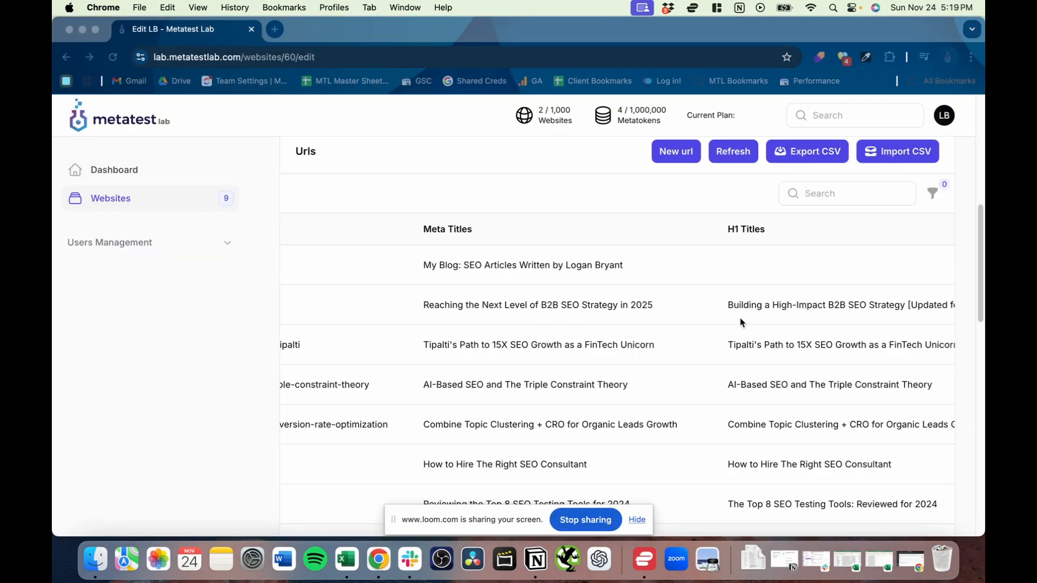
scroll(622, 318, "right", 10)
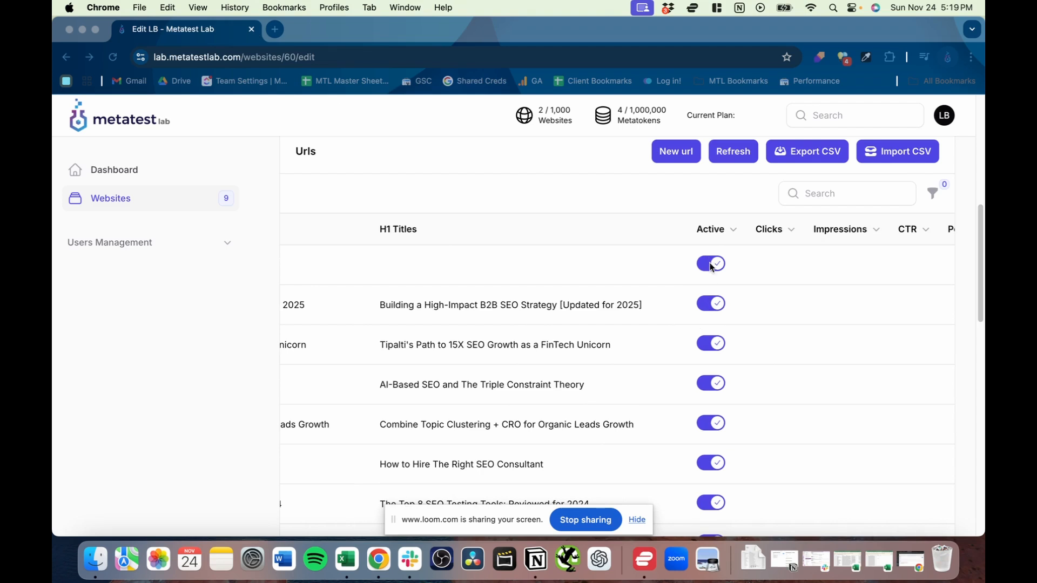
left_click(716, 286)
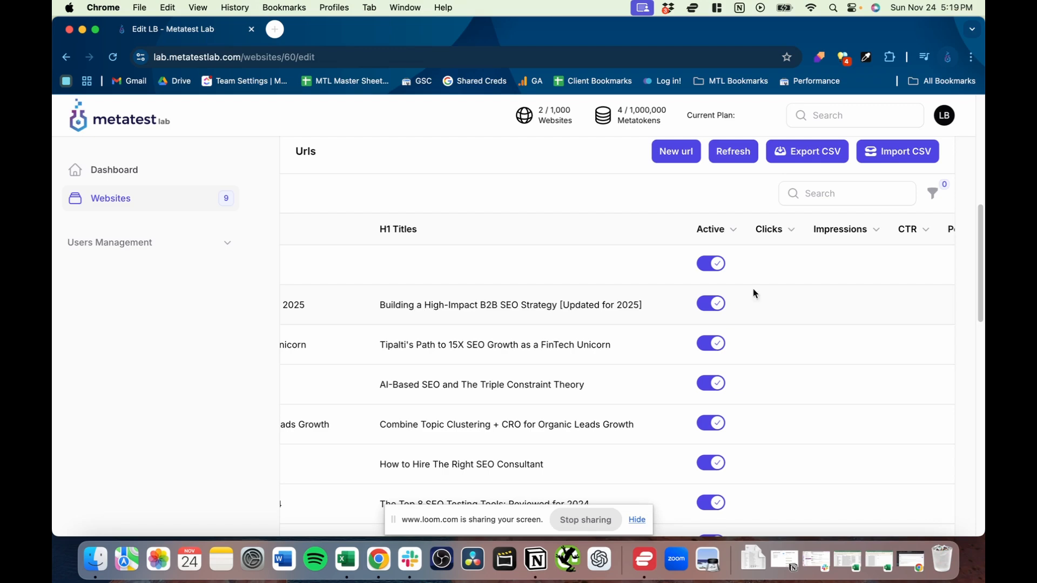
scroll(741, 324, "down", 3)
scroll(741, 325, "up", 2)
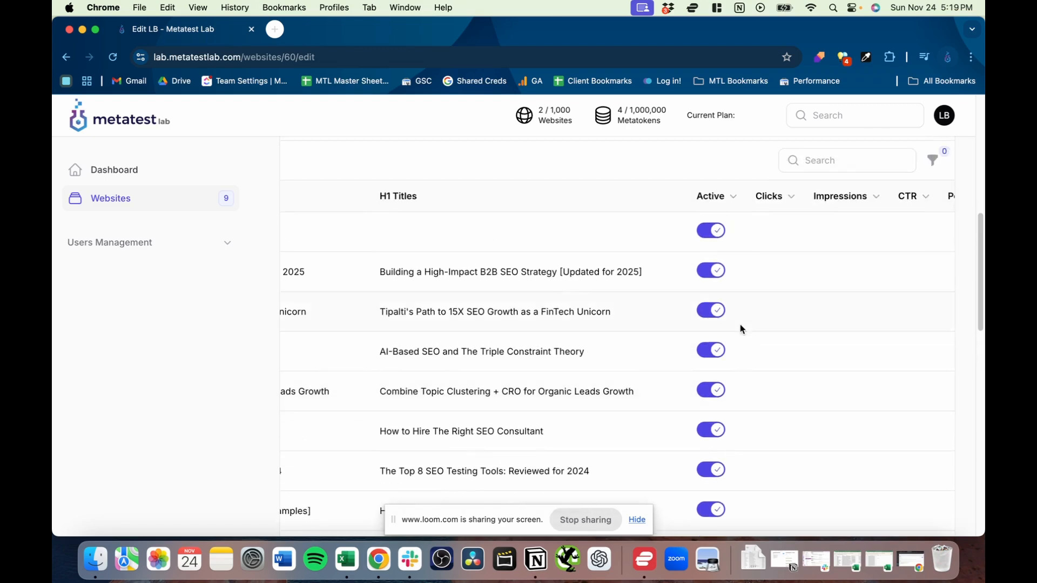
scroll(742, 328, "down", 10)
scroll(741, 329, "up", 10)
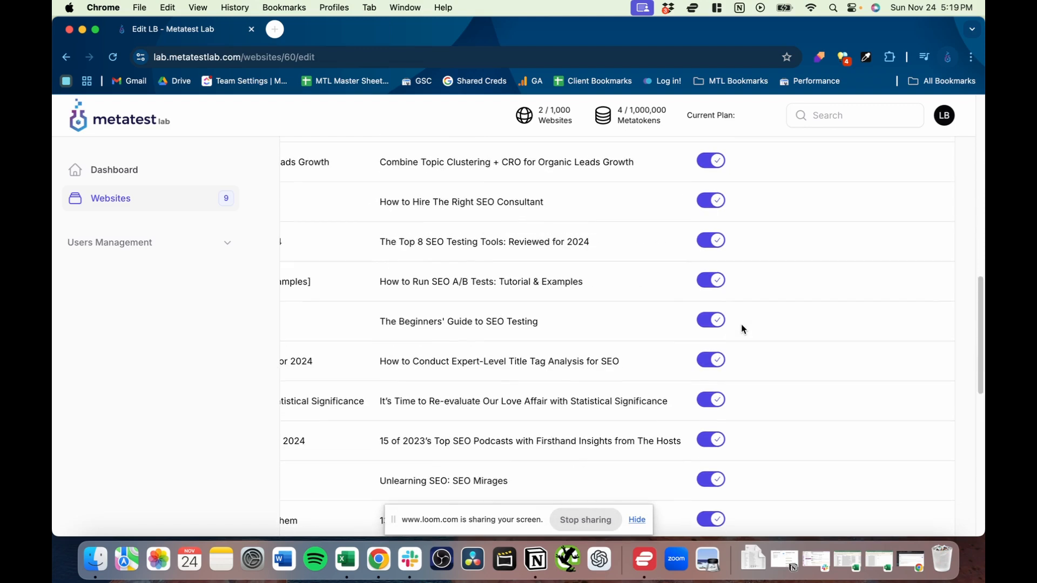
scroll(612, 303, "left", 6)
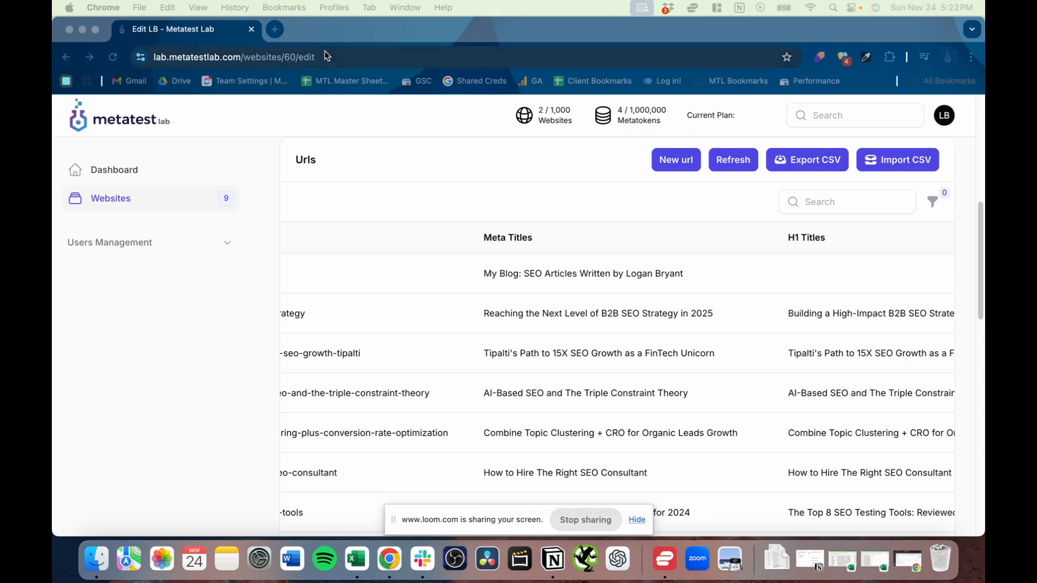
- Open the Metatest Lab homepage at metatestlab.com in a new browser tab
left_click(275, 30)
type("metatestlab.com")
key("Return")
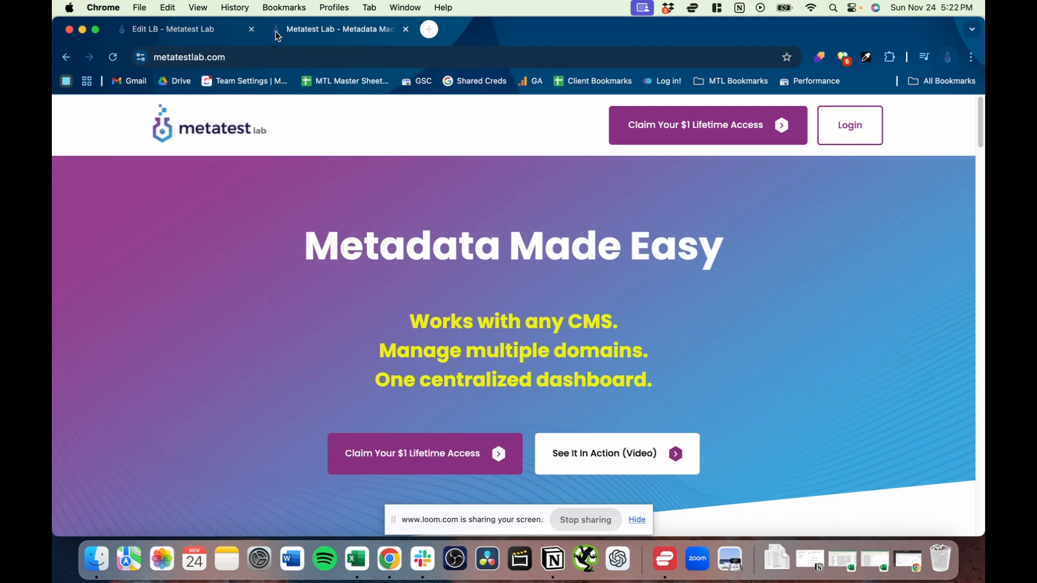